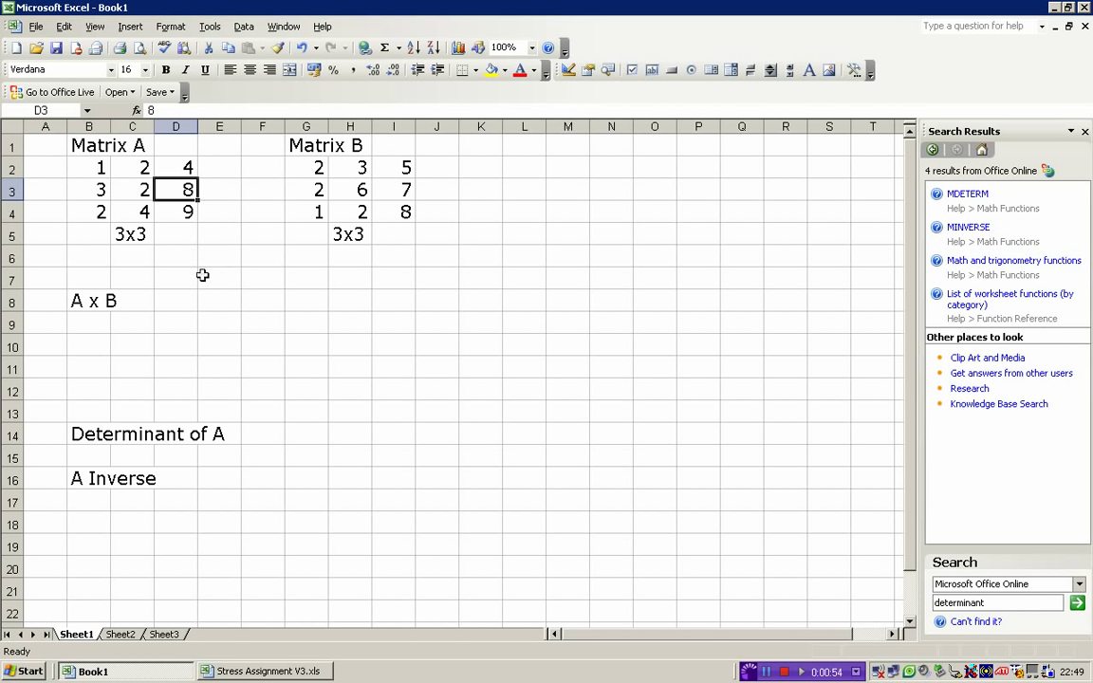
# Review Matrix A (B2:D4), Matrix B (G2:I4) and the 3x3 size note.
pyautogui.moveTo(92, 168); pyautogui.dragTo(208, 218)
pyautogui.moveTo(309, 165); pyautogui.dragTo(410, 212)
pyautogui.moveTo(84, 163); pyautogui.dragTo(176, 210)
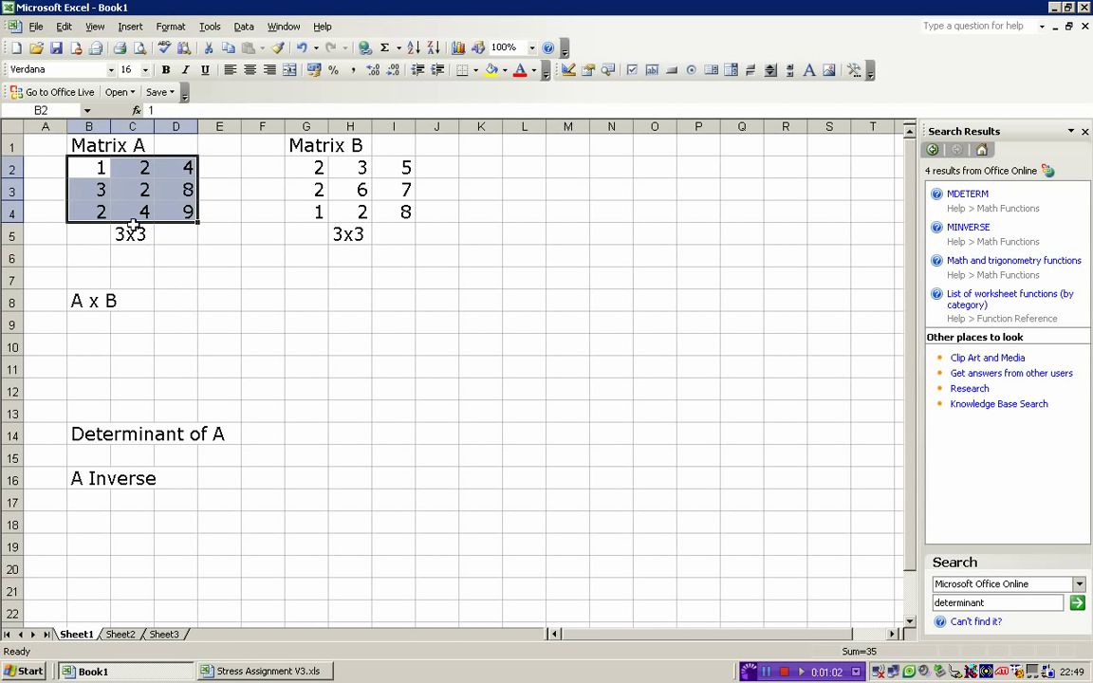
pyautogui.click(137, 241)
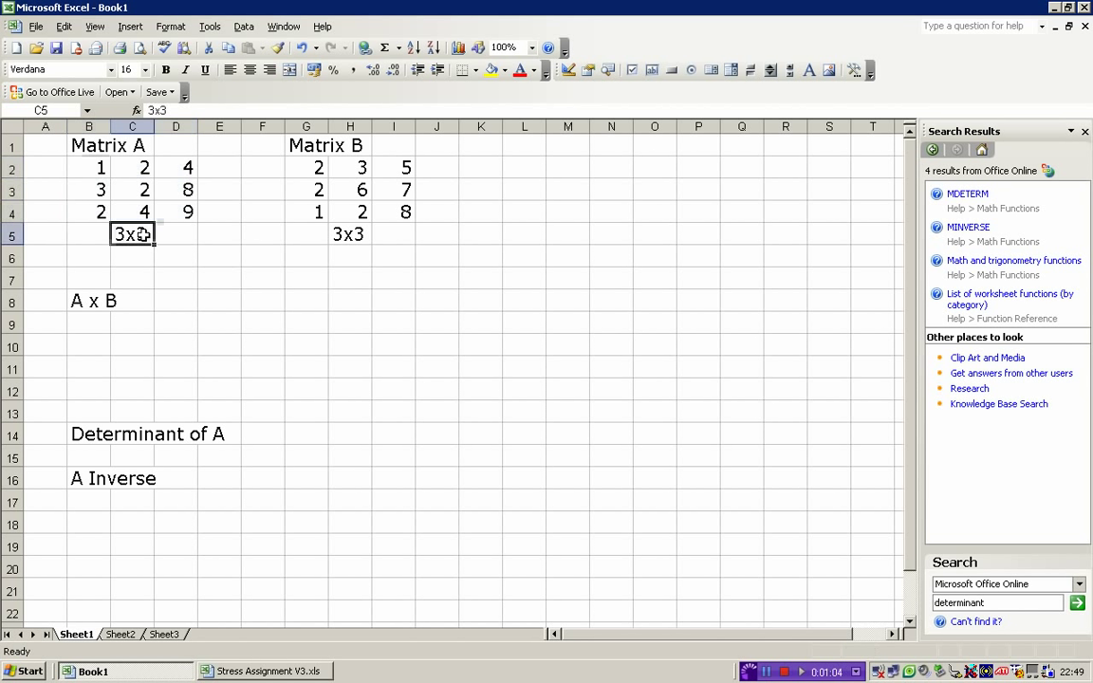
pyautogui.click(207, 281)
pyautogui.click(204, 298)
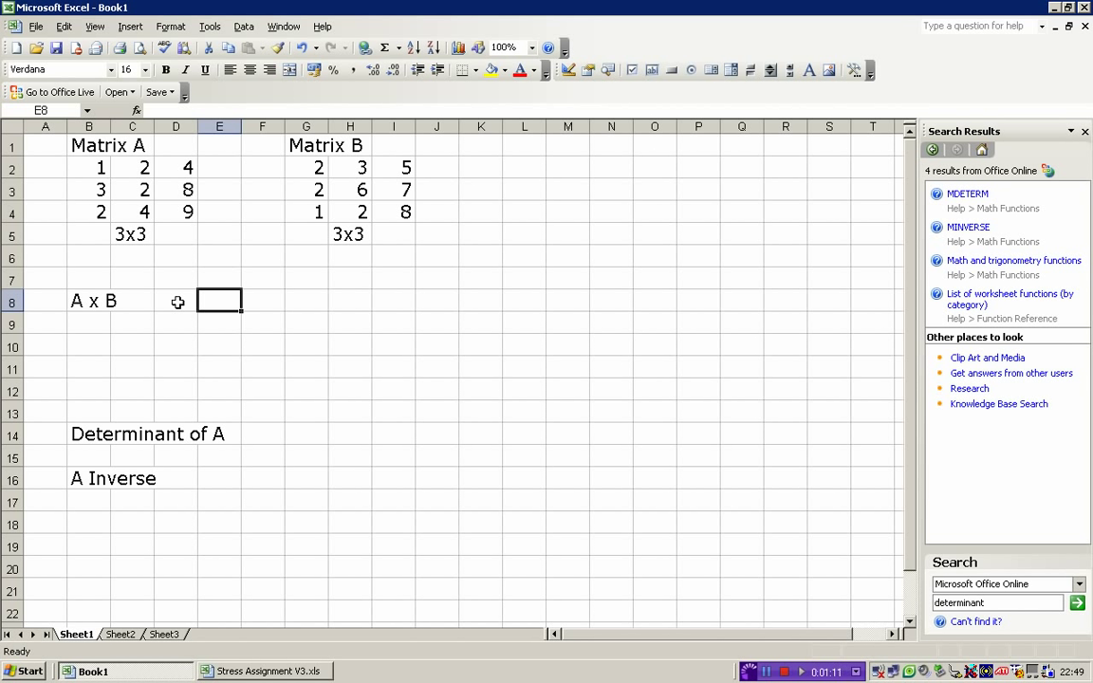
# Enter =MMULT(B2:D4,G2:I4) as an array formula across D8:F10.
pyautogui.click(176, 301)
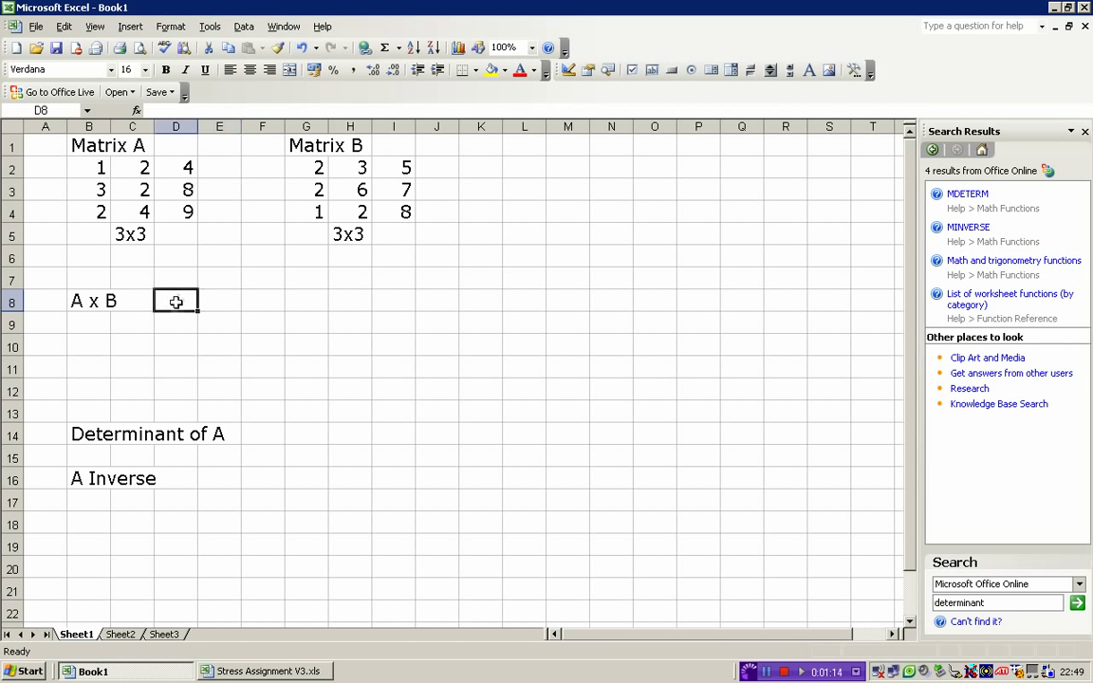
pyautogui.moveTo(180, 300); pyautogui.dragTo(256, 347)
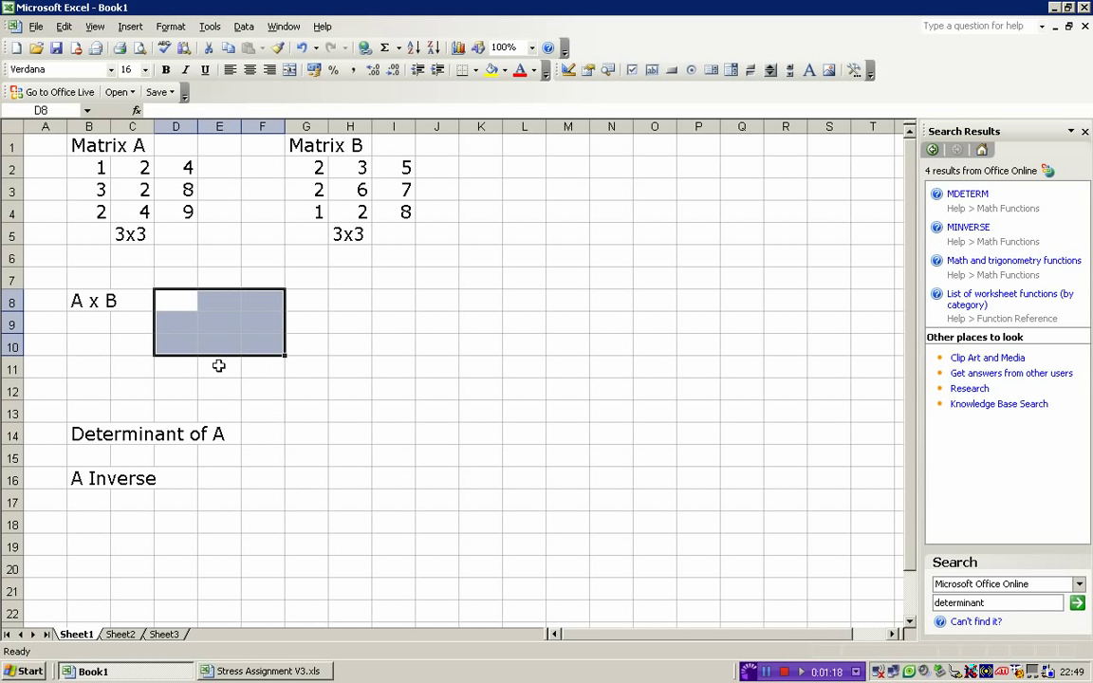
pyautogui.moveTo(175, 301); pyautogui.dragTo(266, 356)
pyautogui.write('=')
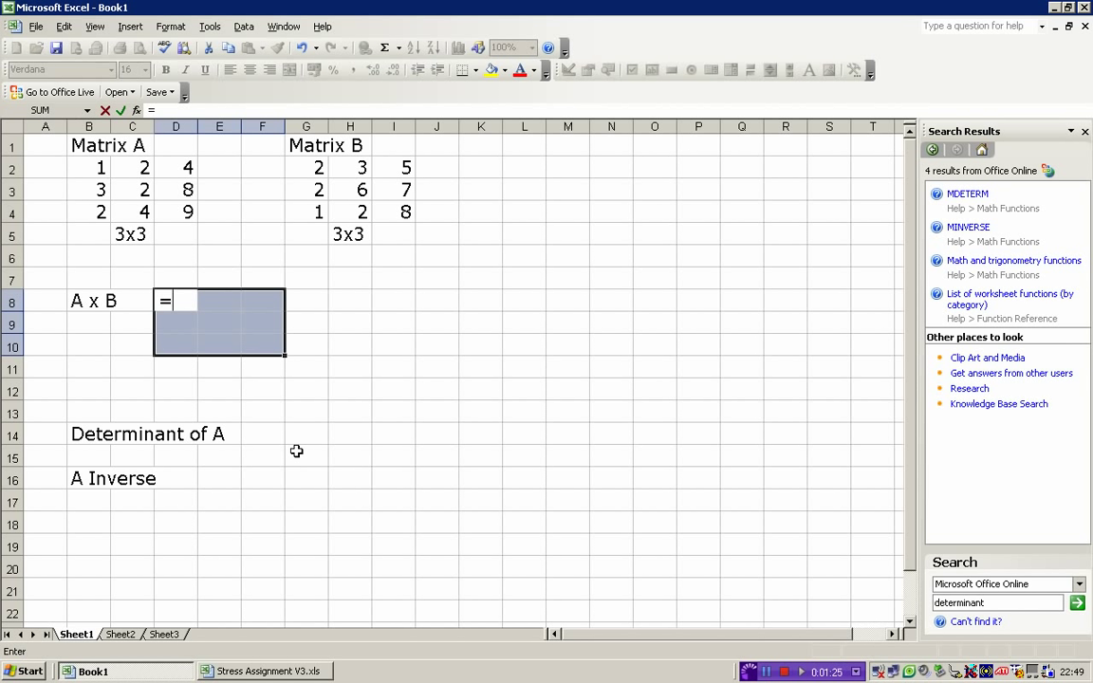
pyautogui.write('mm')
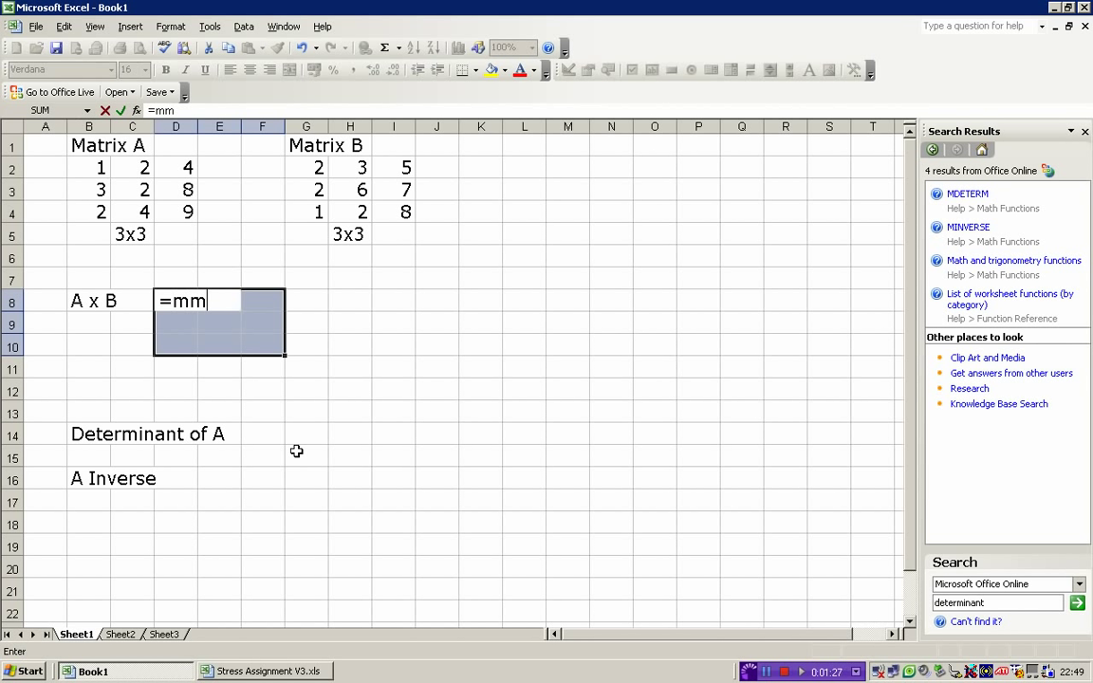
pyautogui.write('ult(')
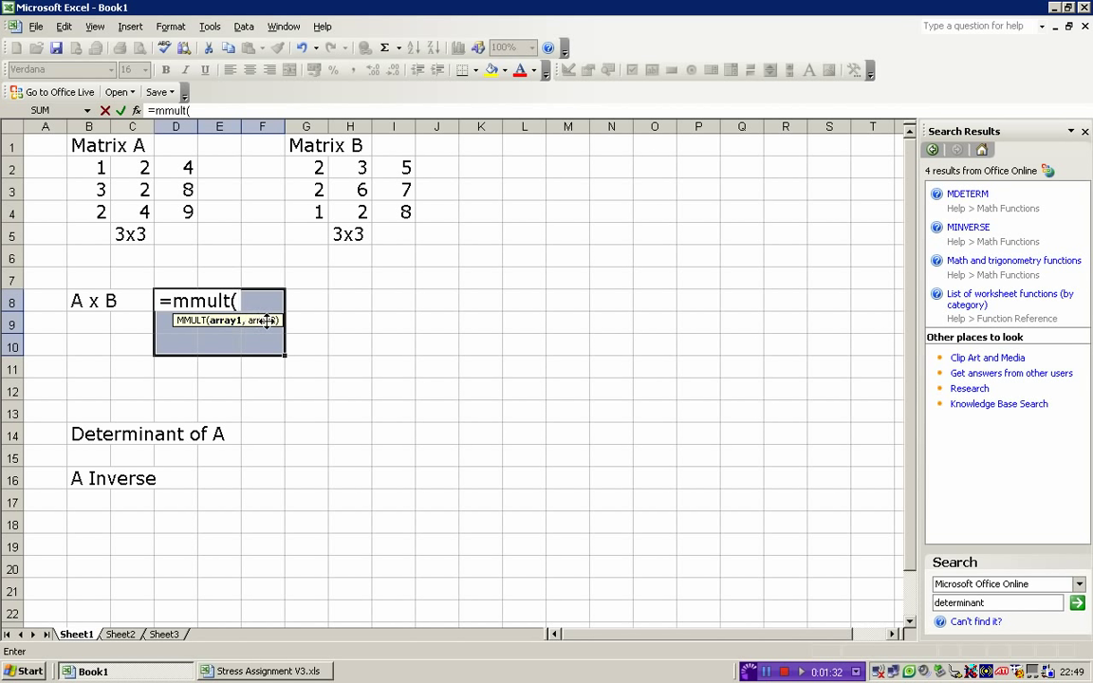
pyautogui.moveTo(93, 165); pyautogui.dragTo(186, 213)
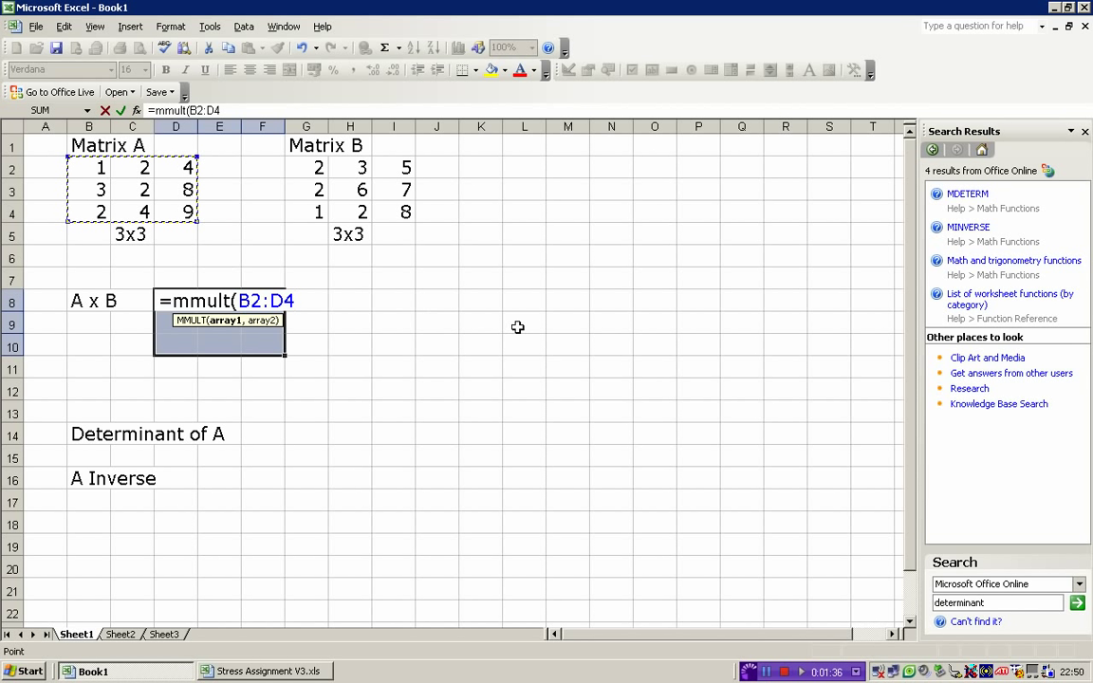
pyautogui.write(',')
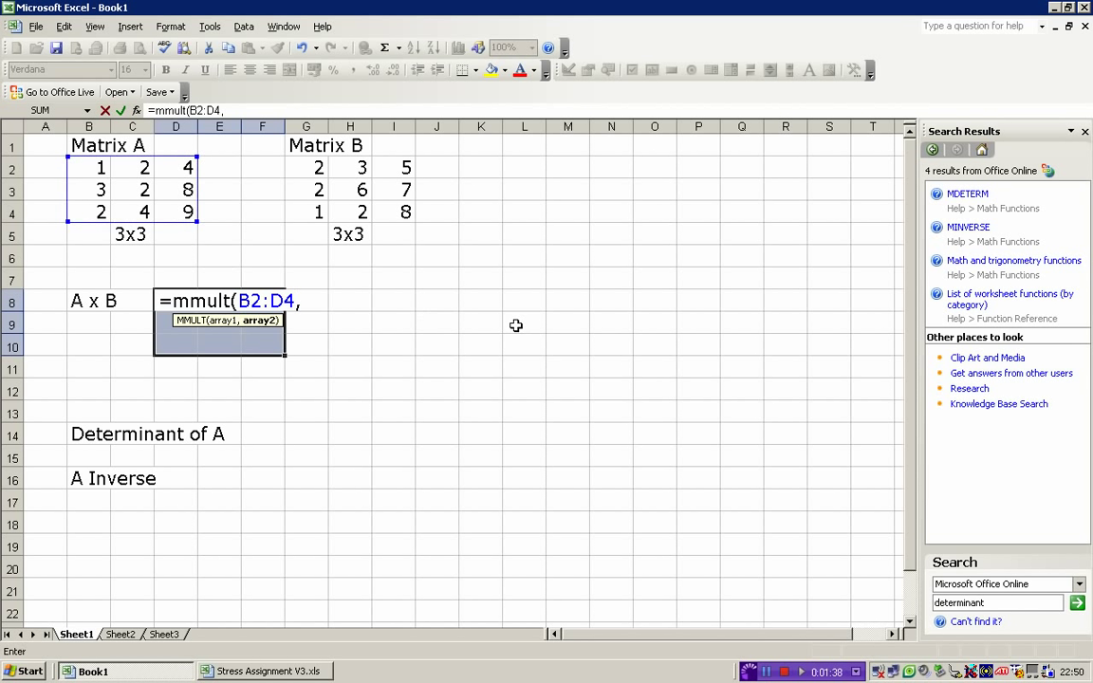
pyautogui.moveTo(322, 168); pyautogui.dragTo(407, 213)
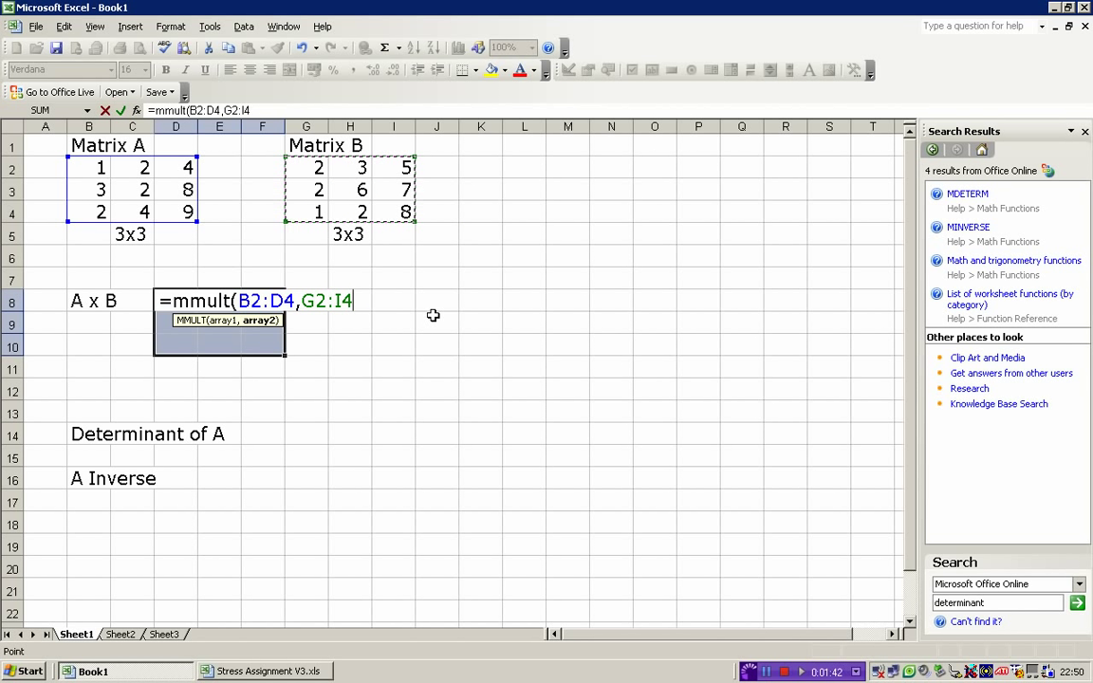
pyautogui.write(')')
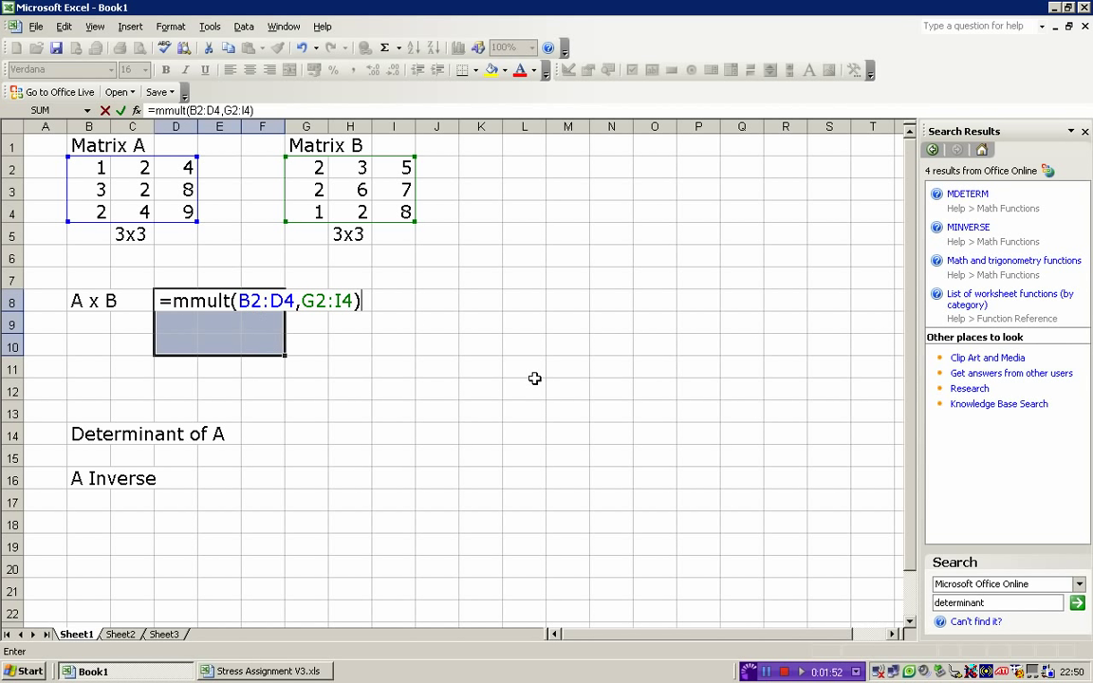
pyautogui.hotkey('ctrl', 'shift', 'Return')
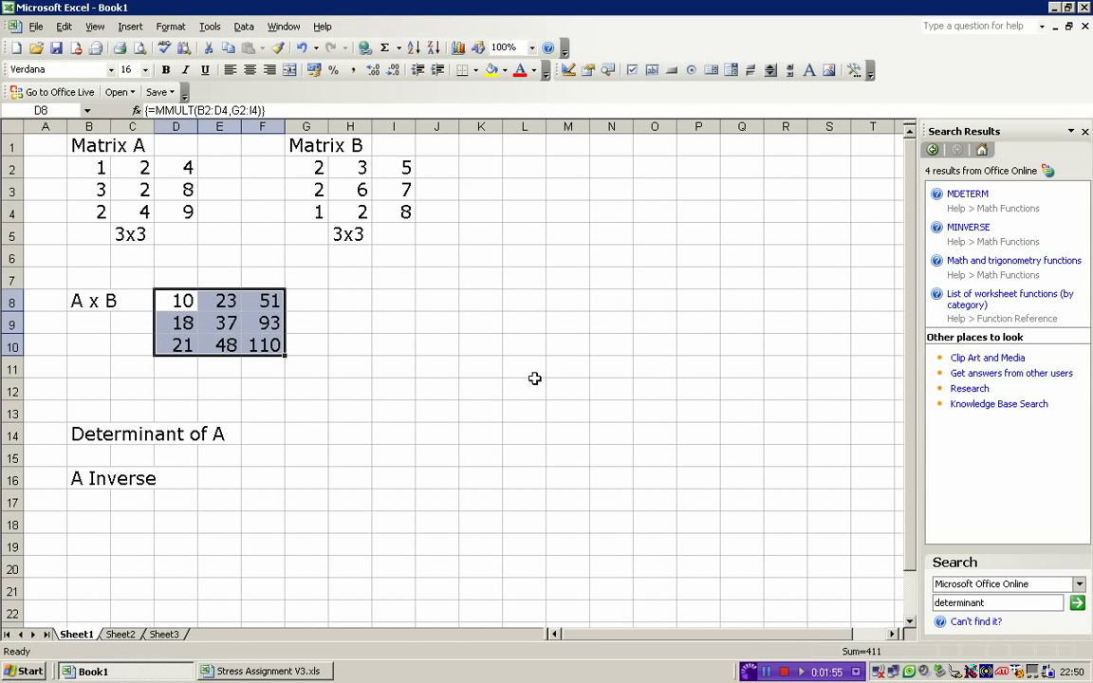
pyautogui.click(220, 322)
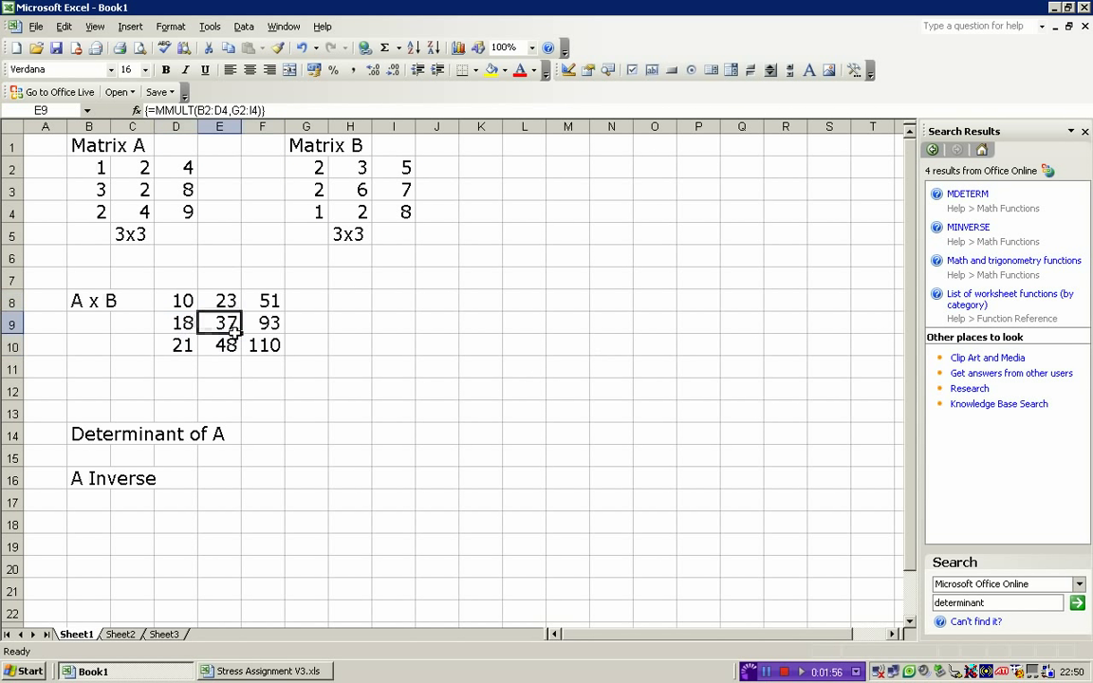
pyautogui.click(177, 299)
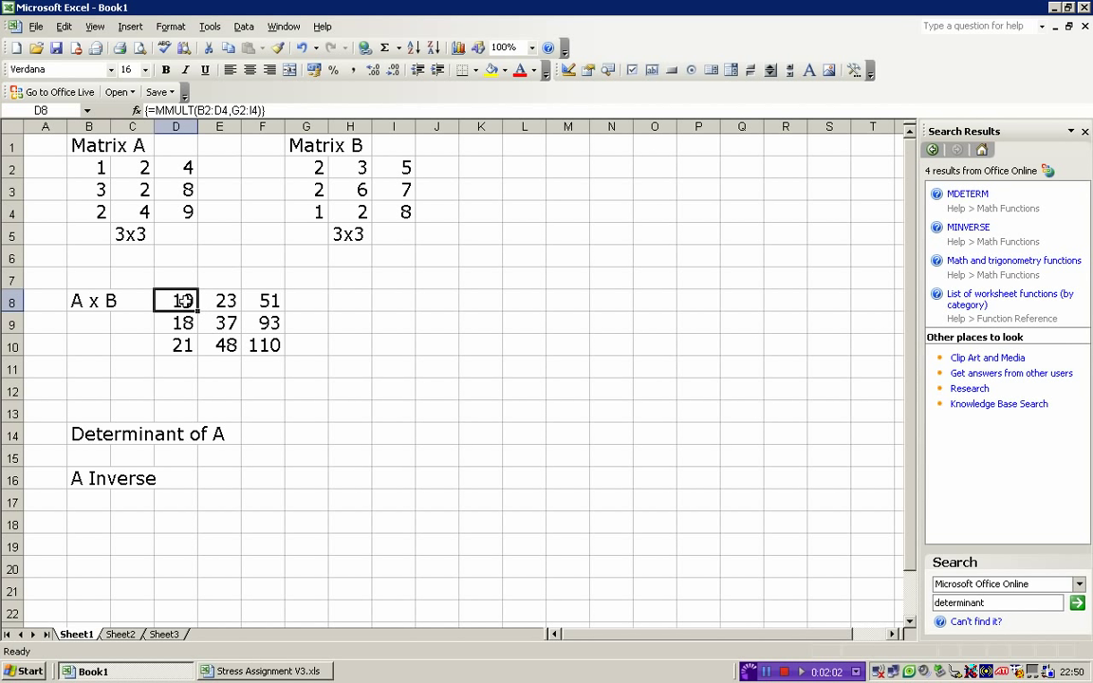
pyautogui.click(221, 300)
pyautogui.click(264, 300)
pyautogui.click(269, 323)
pyautogui.click(224, 343)
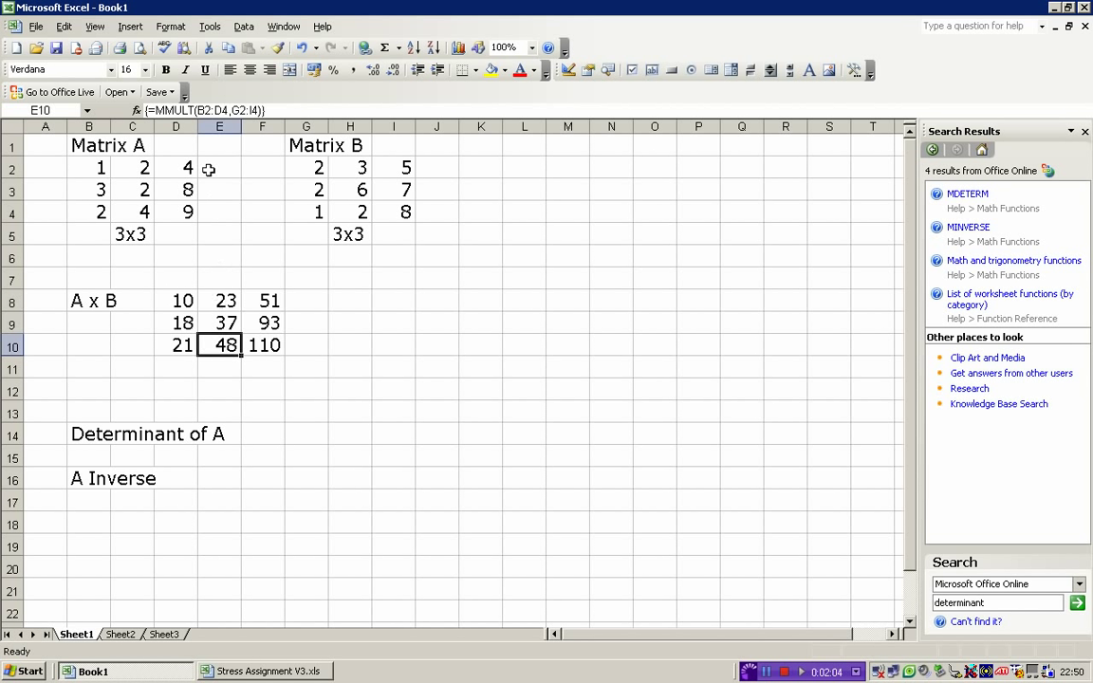
pyautogui.click(211, 319)
pyautogui.click(188, 321)
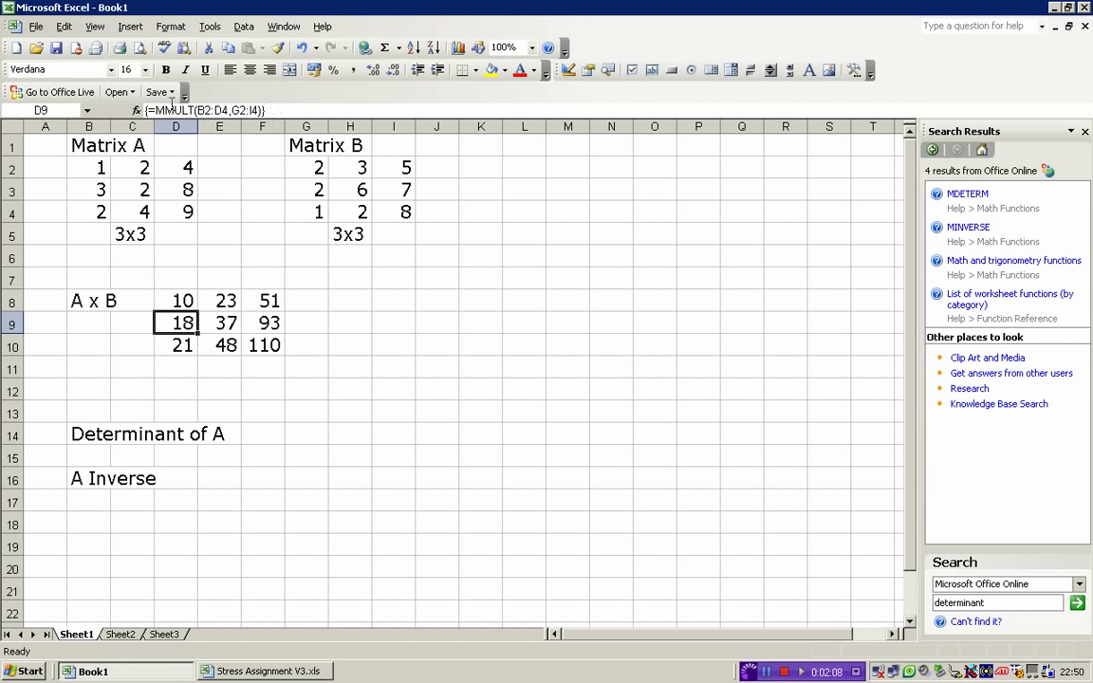
pyautogui.click(183, 302)
pyautogui.click(190, 346)
pyautogui.click(182, 302)
pyautogui.moveTo(182, 301); pyautogui.dragTo(251, 352)
pyautogui.click(216, 322)
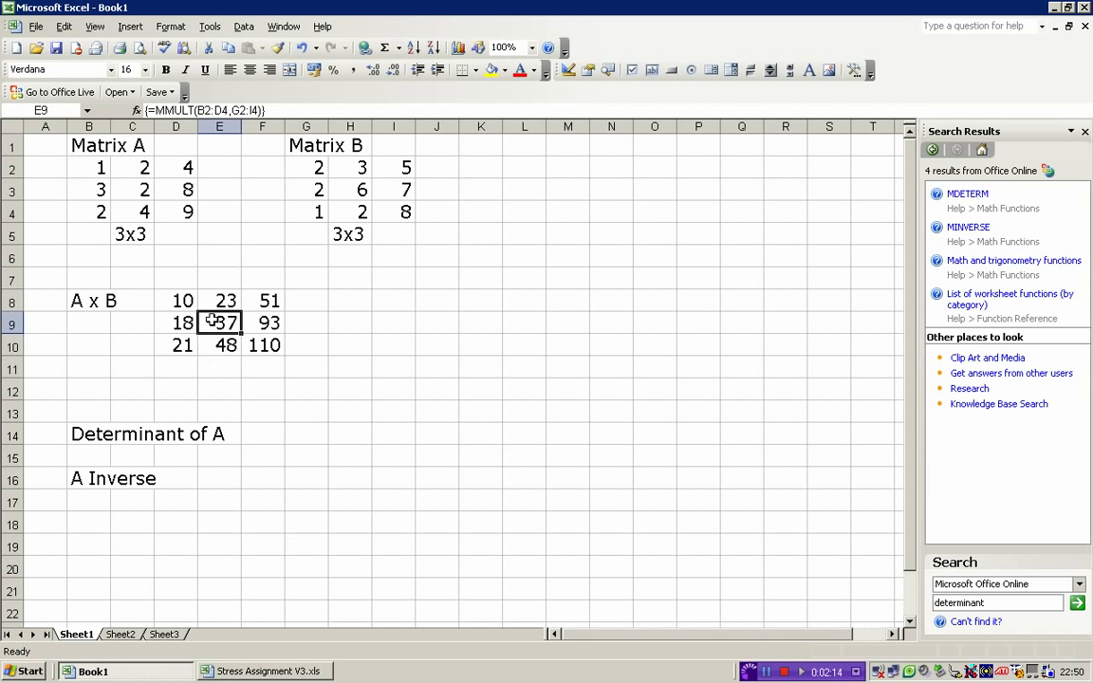
pyautogui.click(194, 196)
pyautogui.write('3')
pyautogui.hotkey('ctrl', 'Return')
pyautogui.write('8')
pyautogui.press('Return')
pyautogui.press('Right')
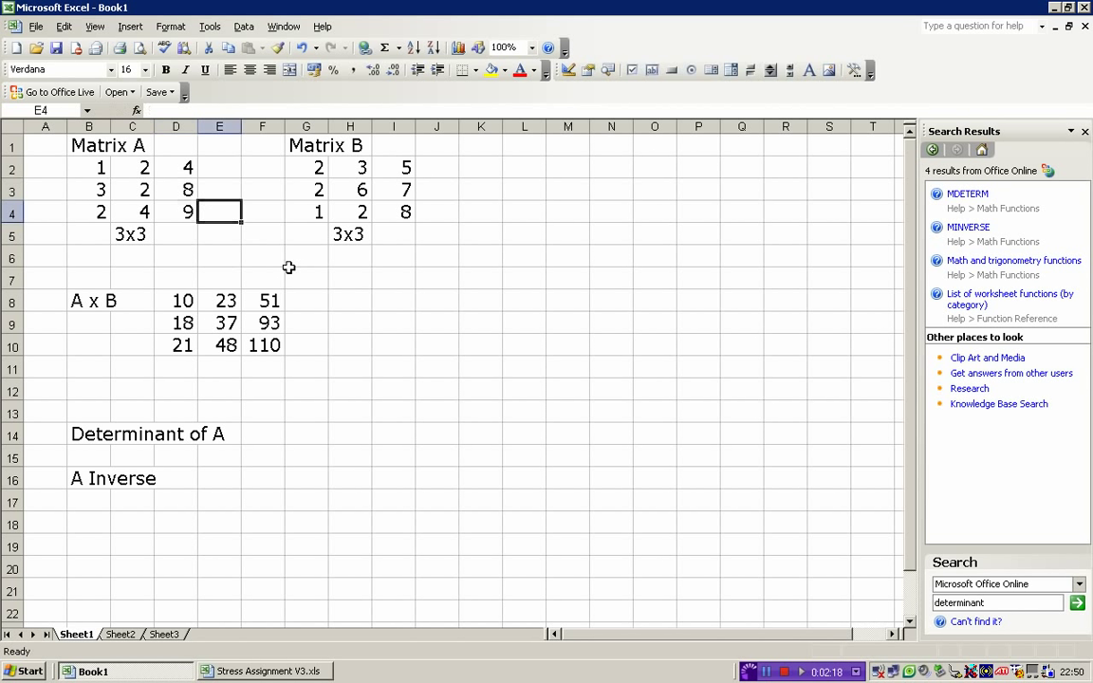
pyautogui.press('Right')
pyautogui.press('Right')
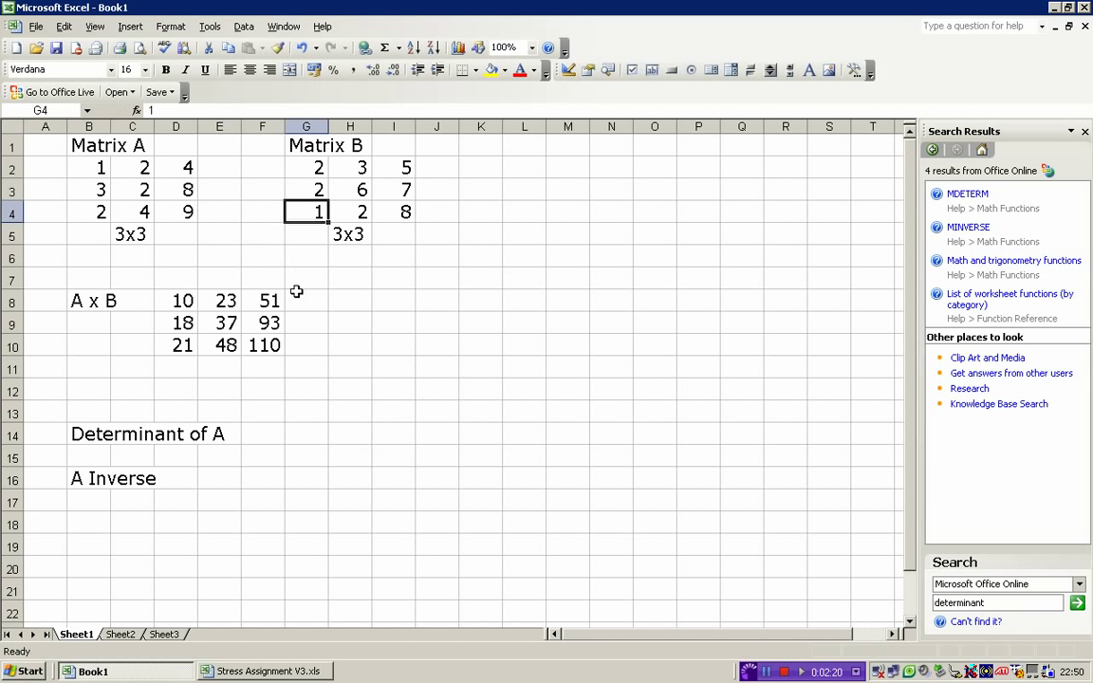
# Enter =MDETERM(B2:D4) in G14, giving -4 for Matrix A.
pyautogui.click(313, 431)
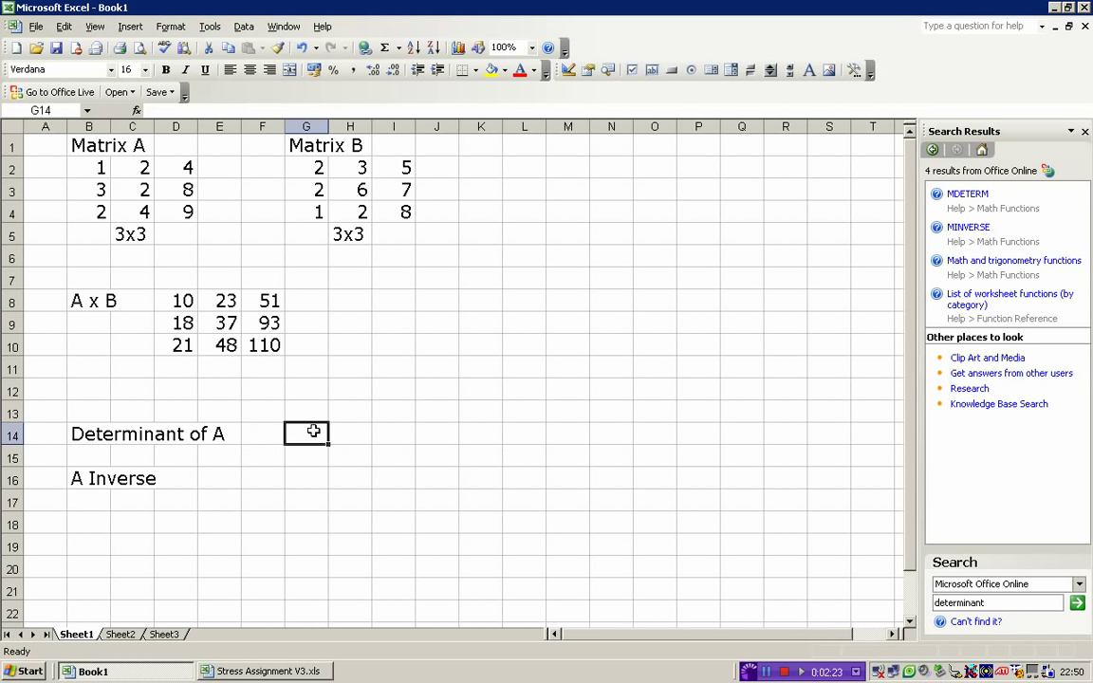
pyautogui.write('=')
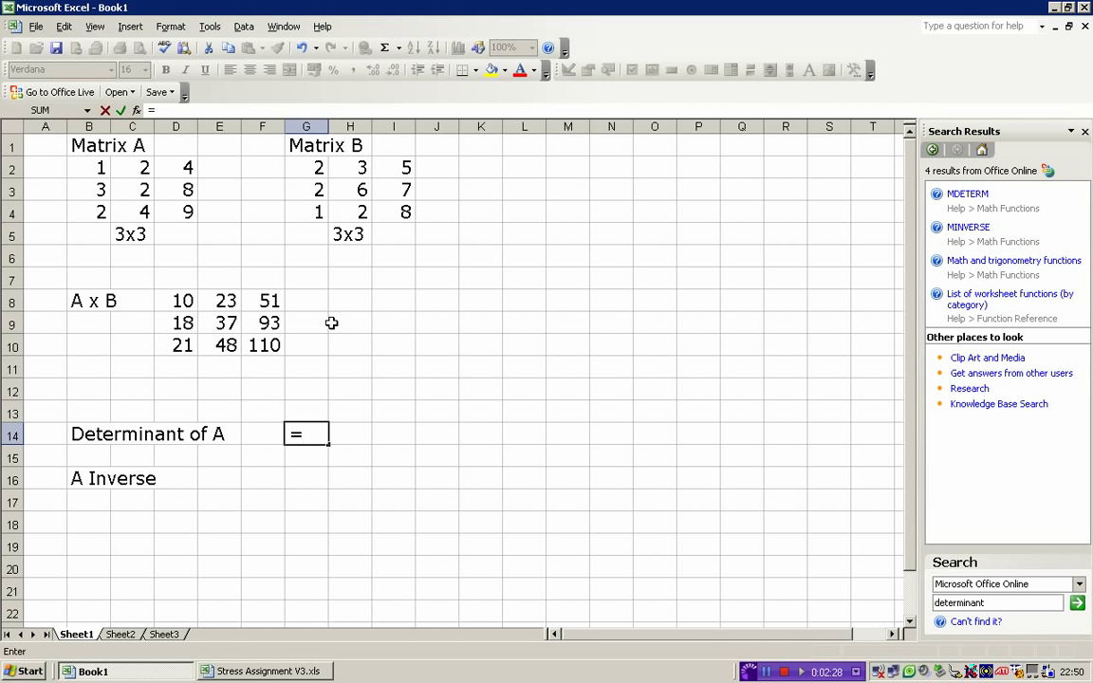
pyautogui.write('mdeter')
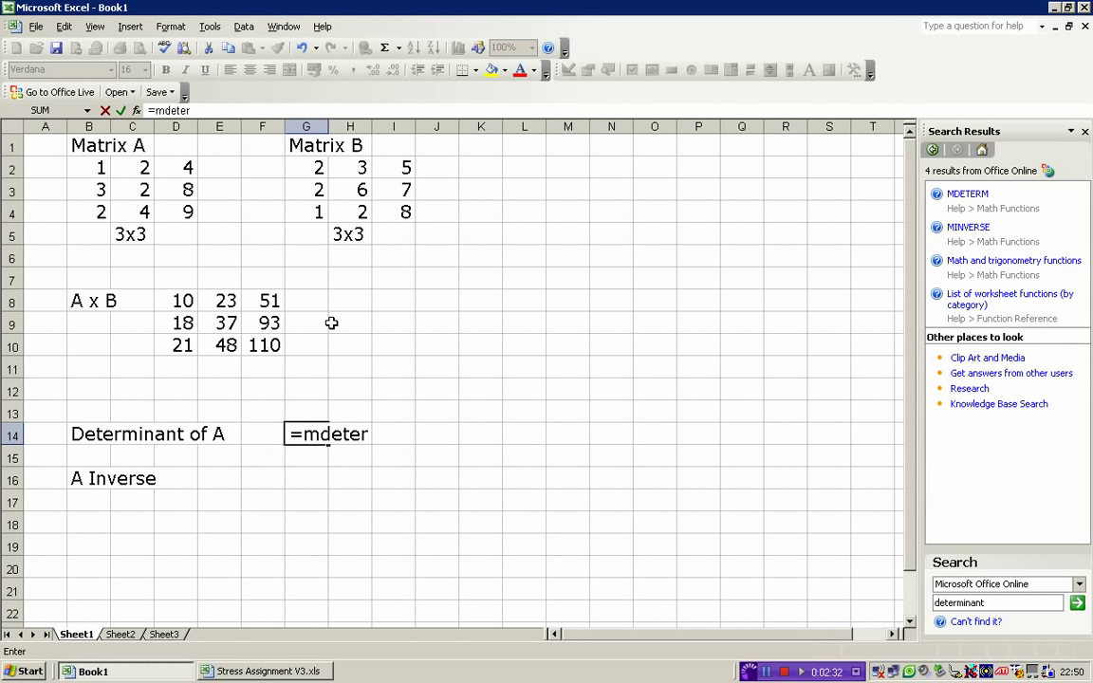
pyautogui.write('m(')
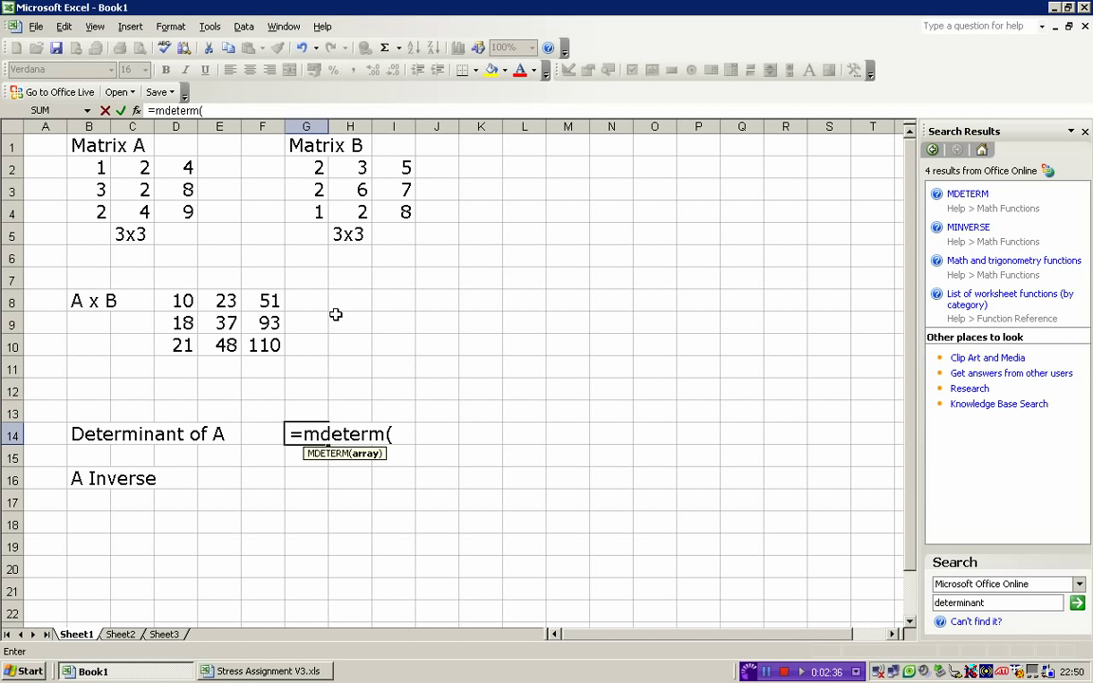
pyautogui.click(87, 167)
pyautogui.moveTo(87, 167); pyautogui.dragTo(175, 209)
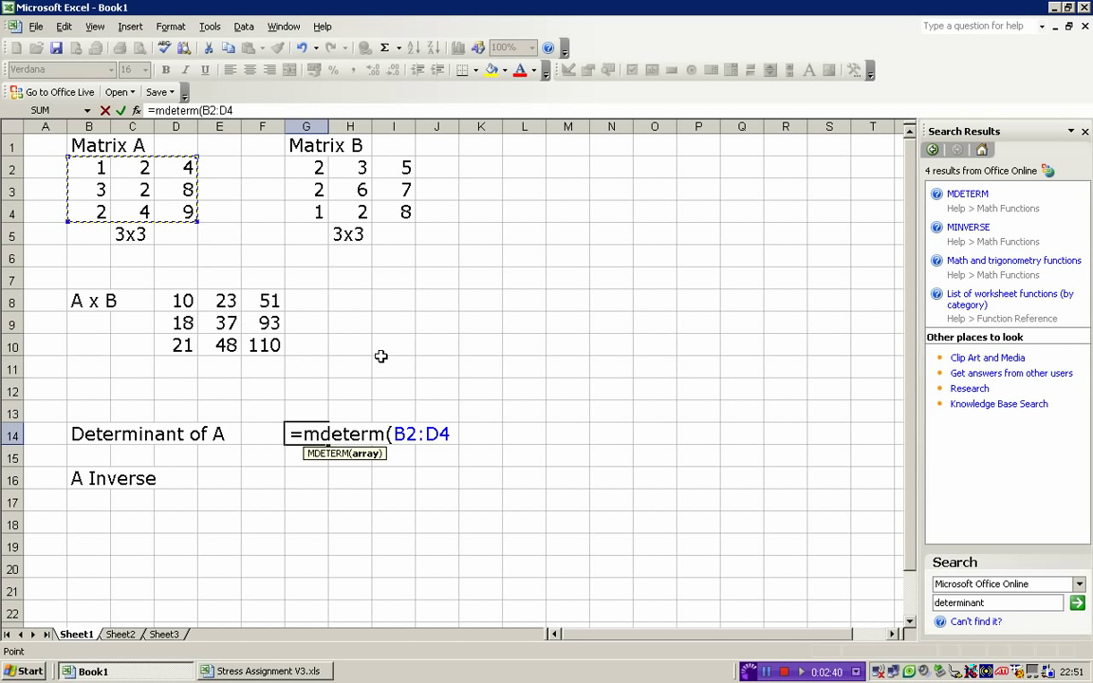
pyautogui.write(')')
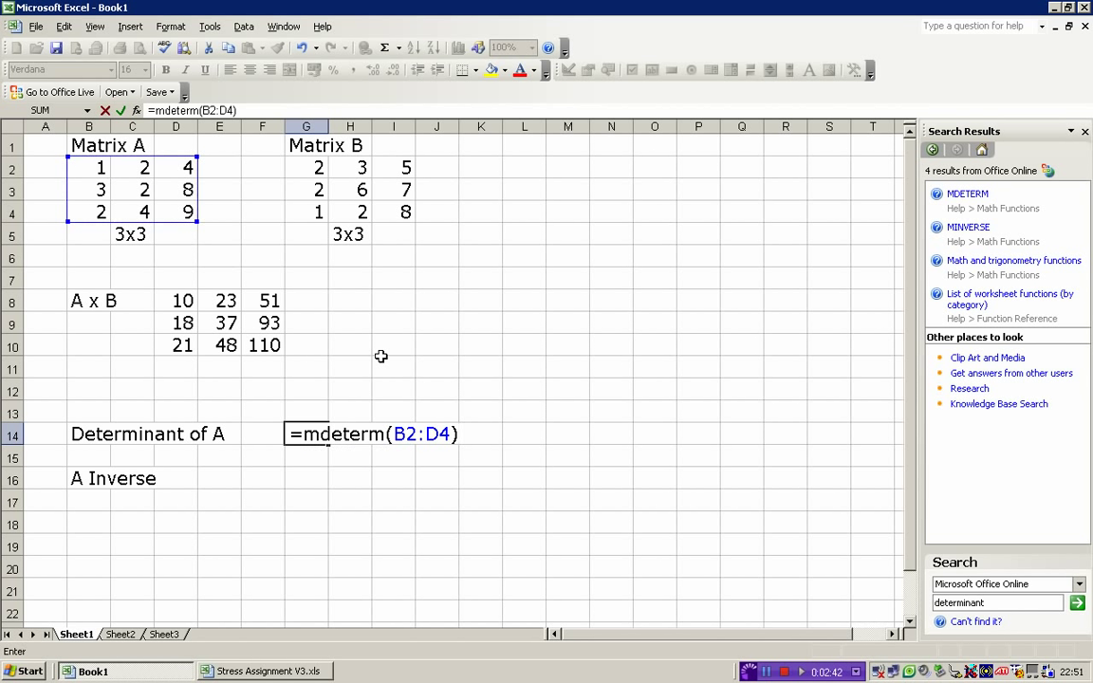
pyautogui.press('Return')
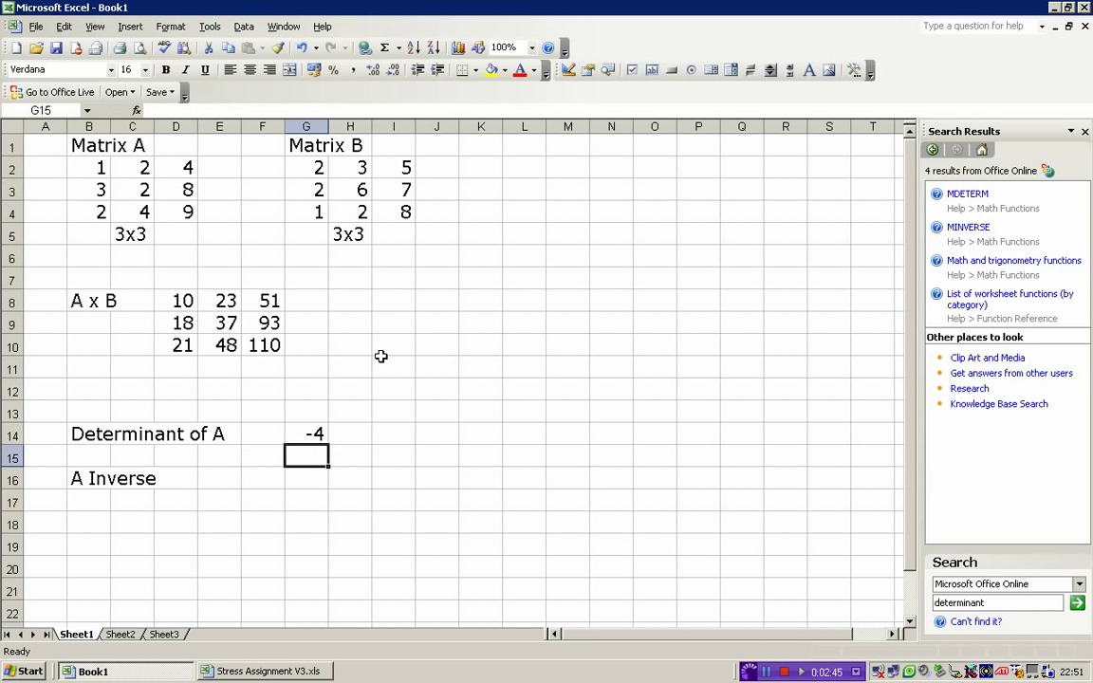
pyautogui.press('Down')
pyautogui.press('Left')
pyautogui.press('Left')
pyautogui.press('Right')
pyautogui.press('Left')
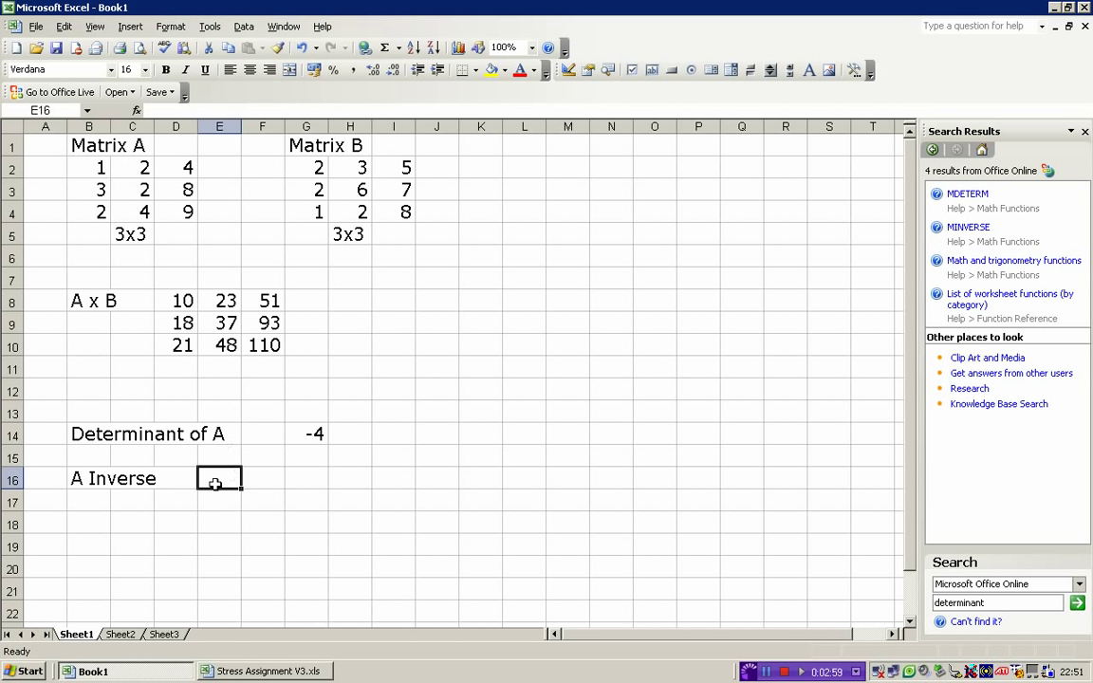
# Enter =MINVERSE(B2:D4) as an array formula across E16:G18.
pyautogui.moveTo(217, 482); pyautogui.dragTo(309, 527)
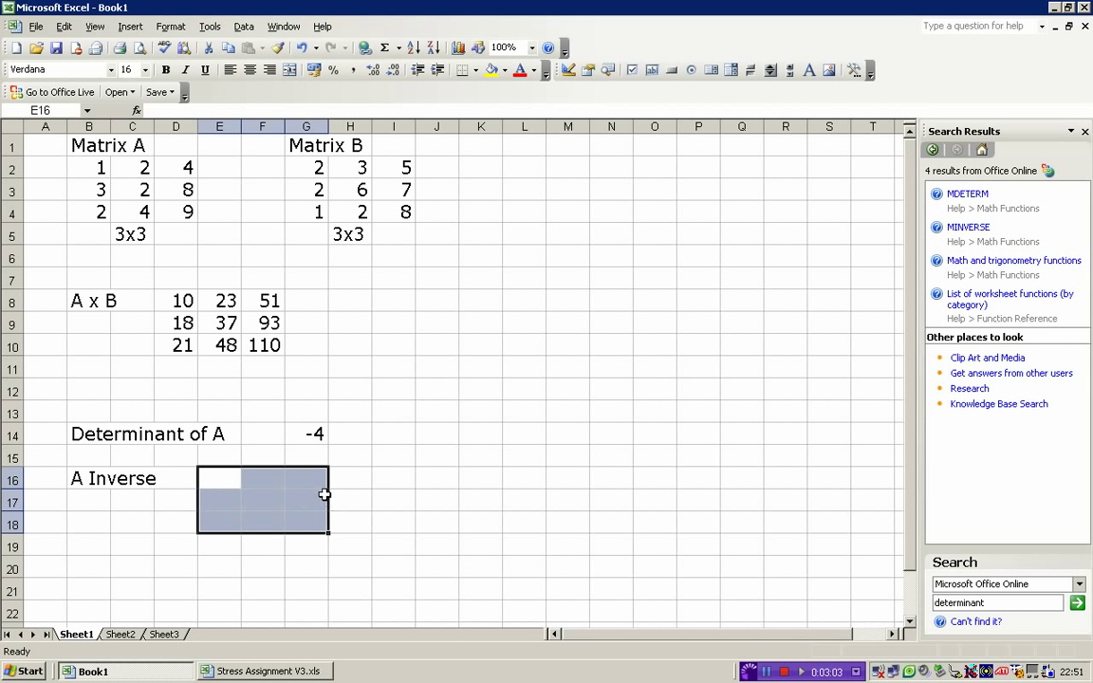
pyautogui.write('=minverse')
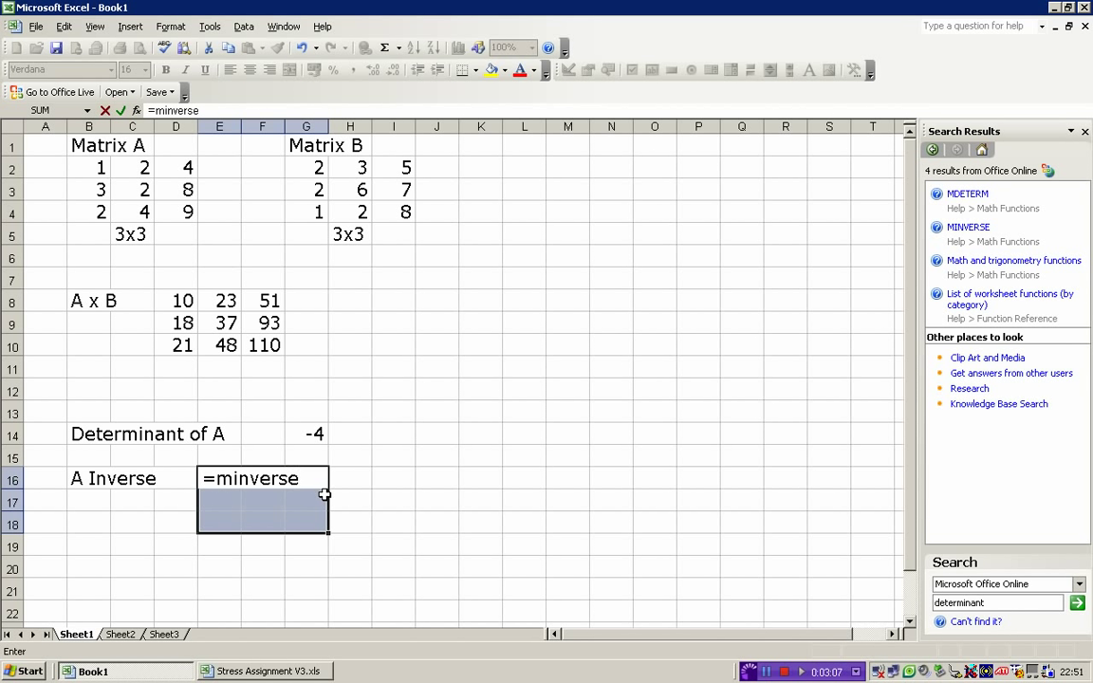
pyautogui.write('(')
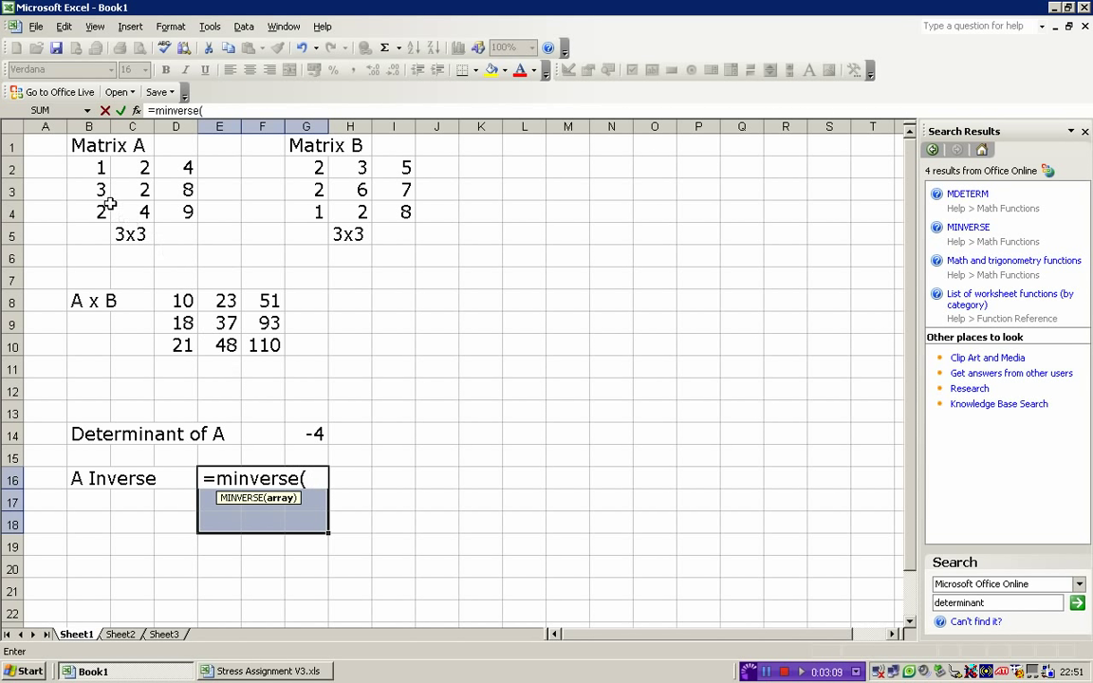
pyautogui.moveTo(94, 165); pyautogui.dragTo(168, 211)
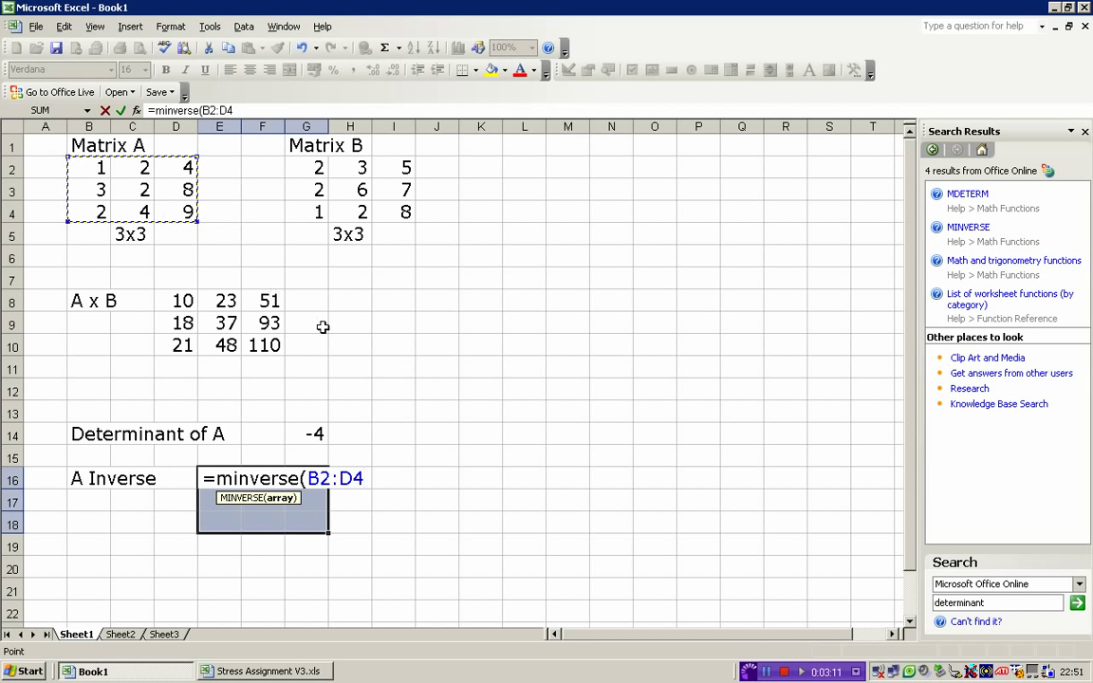
pyautogui.write(')')
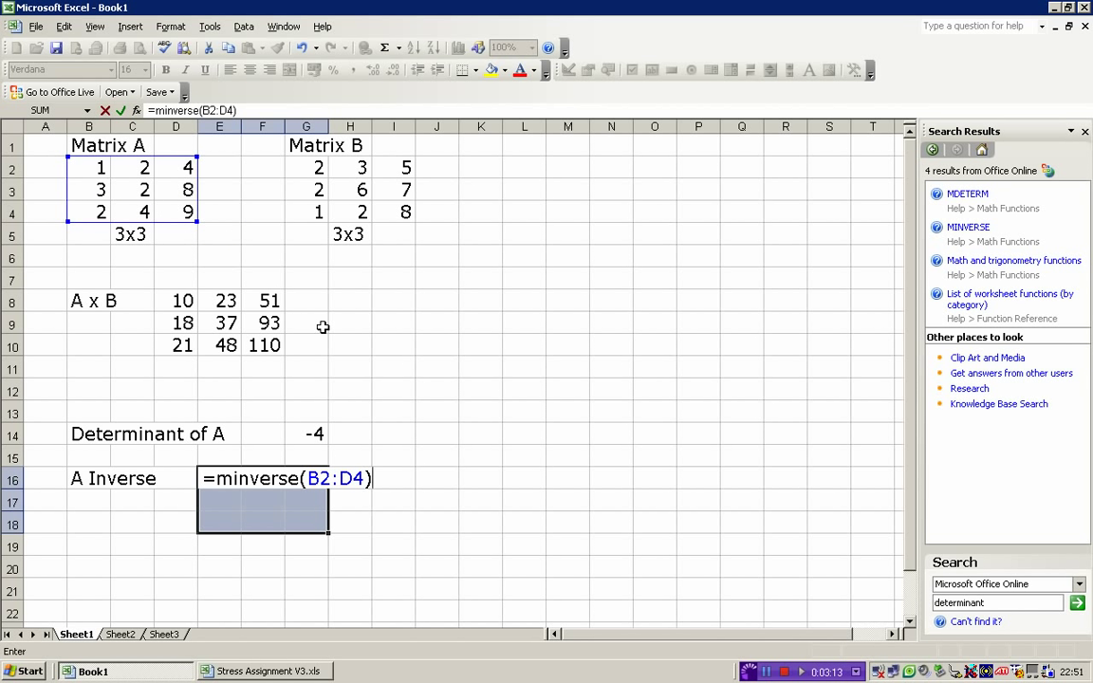
pyautogui.hotkey('ctrl', 'shift', 'Return')
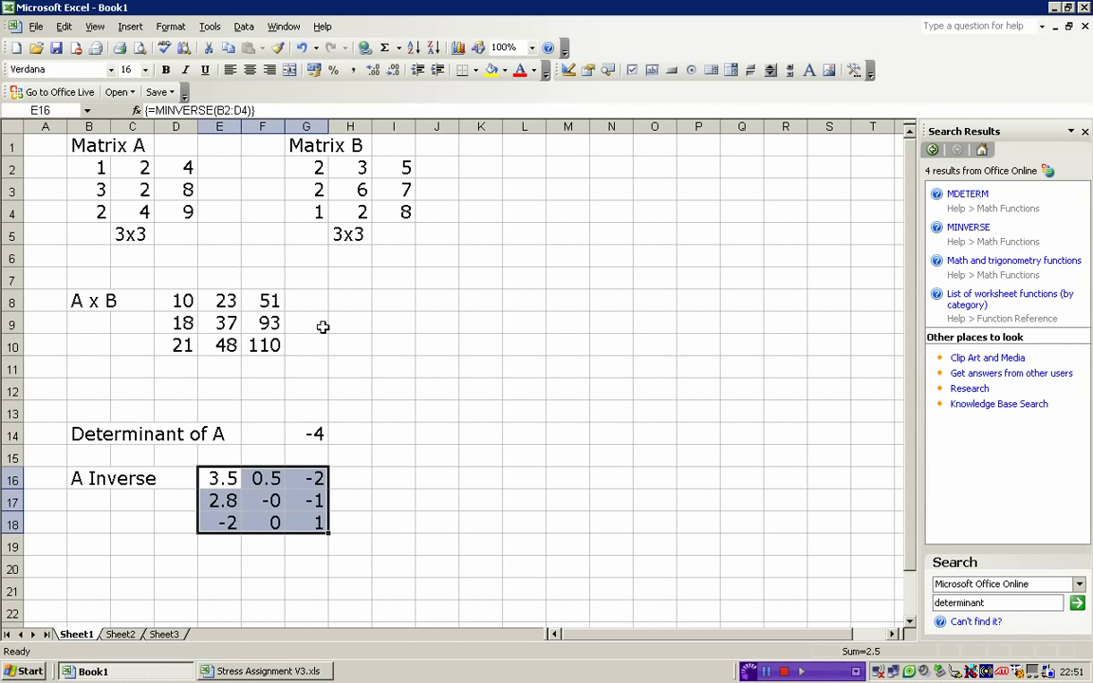
pyautogui.press('Right')
pyautogui.press('Right')
pyautogui.press('Right')
pyautogui.press('Right')
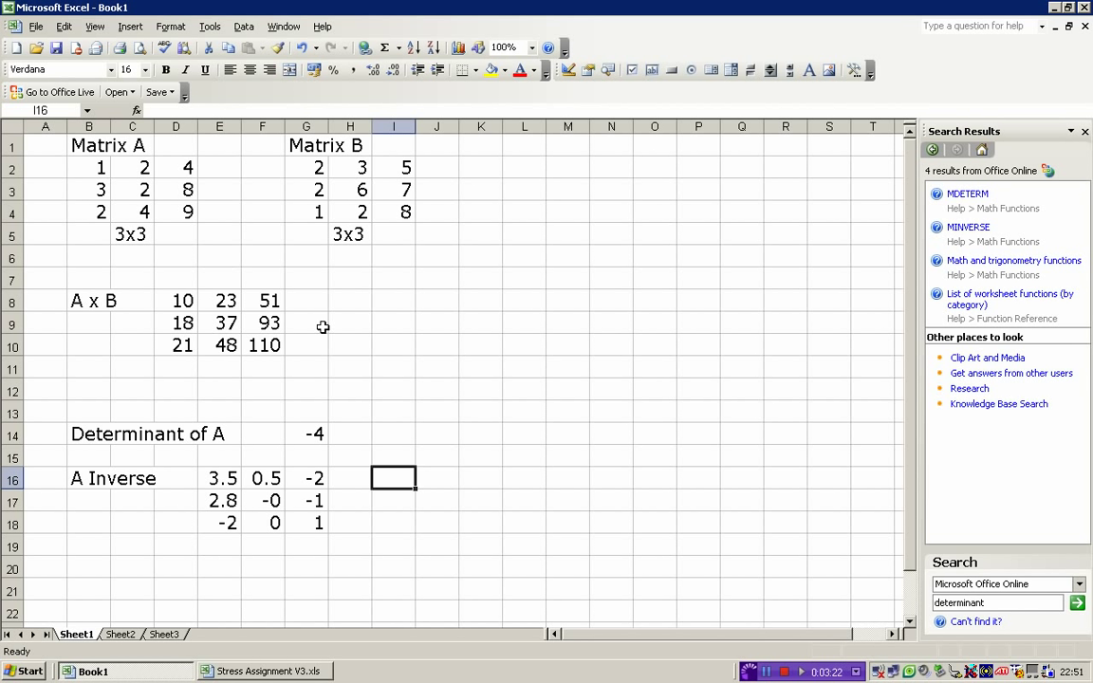
pyautogui.press('Left')
pyautogui.press('Left')
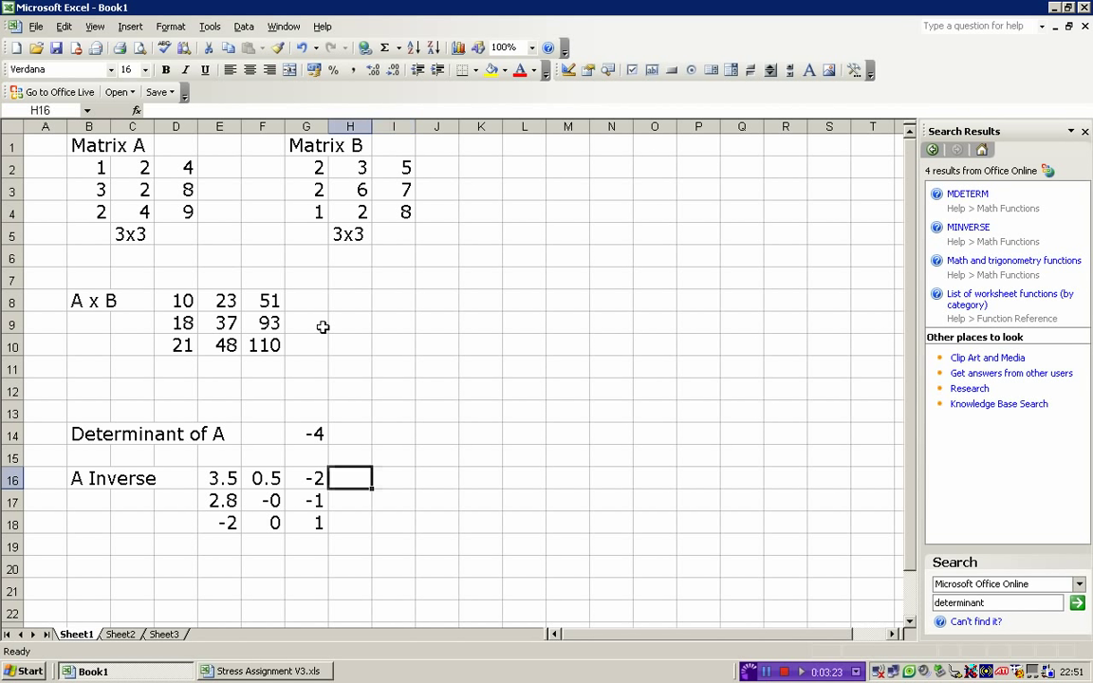
pyautogui.press('Up')
pyautogui.press('Up')
pyautogui.press('Up')
pyautogui.press('Up')
pyautogui.press('Up')
pyautogui.press('Up')
pyautogui.press('Up')
pyautogui.press('Left')
pyautogui.press('Up')
pyautogui.press('Left')
pyautogui.press('Left')
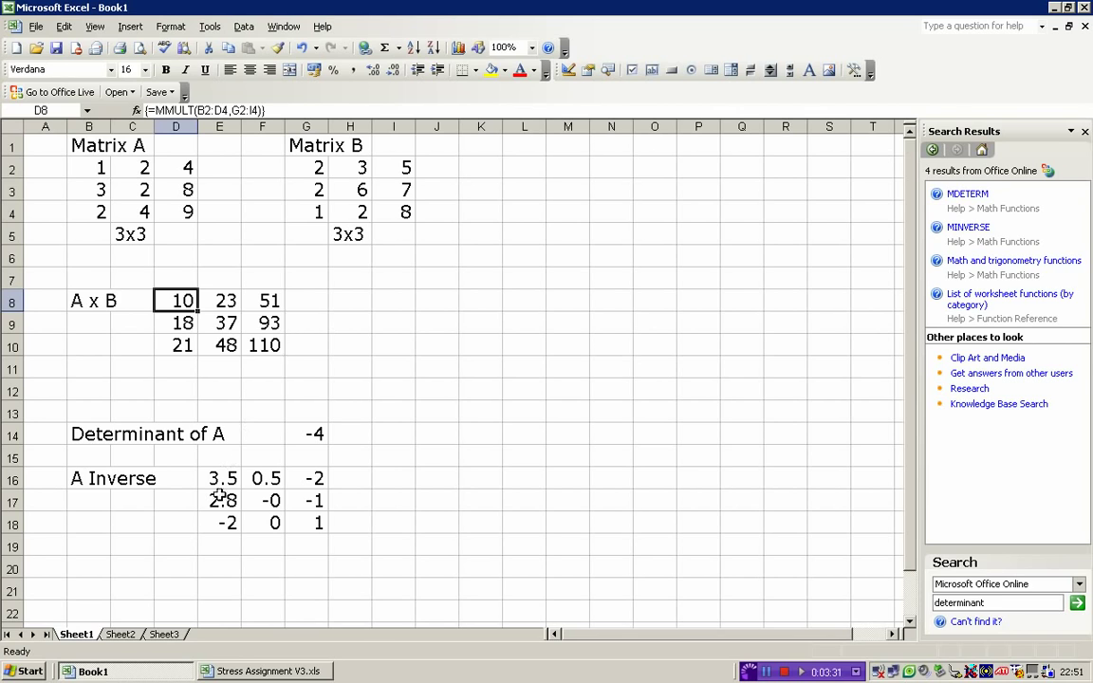
pyautogui.click(257, 673)
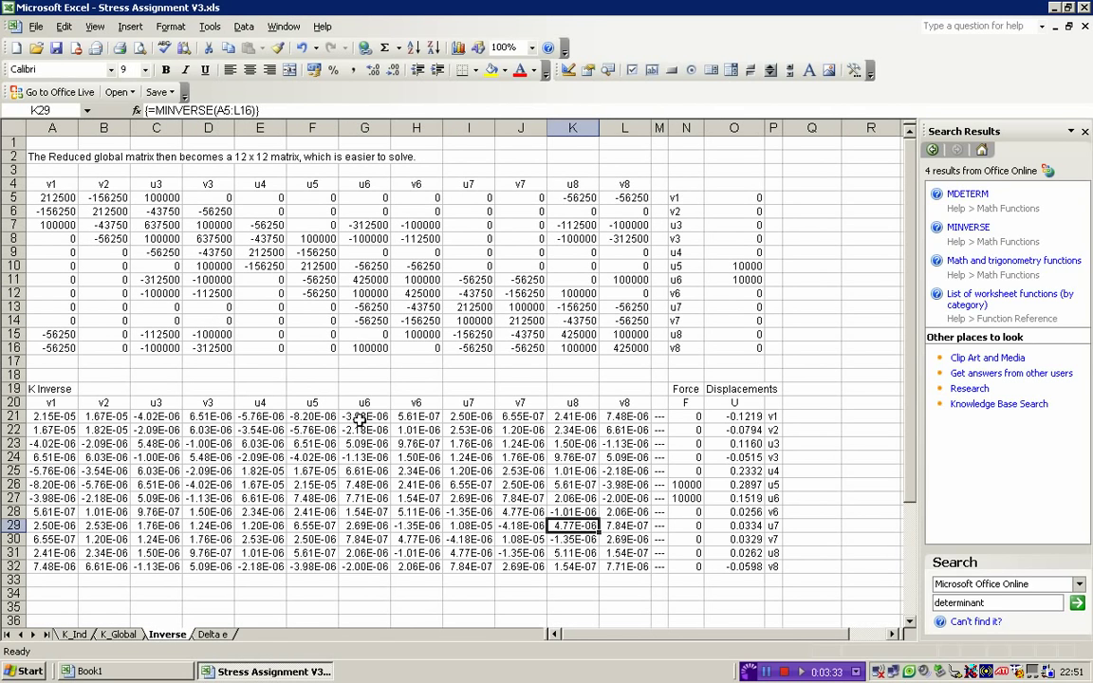
pyautogui.click(363, 390)
pyautogui.scroll(-1, 332, 417)
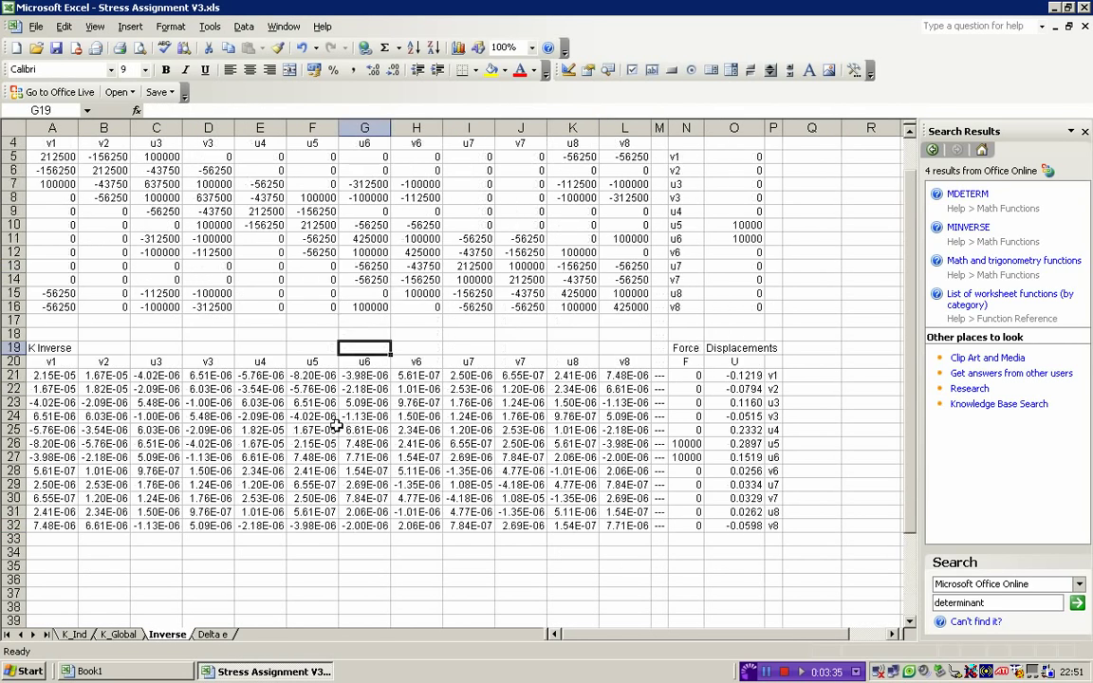
pyautogui.moveTo(57, 376); pyautogui.dragTo(623, 524)
pyautogui.click(270, 500)
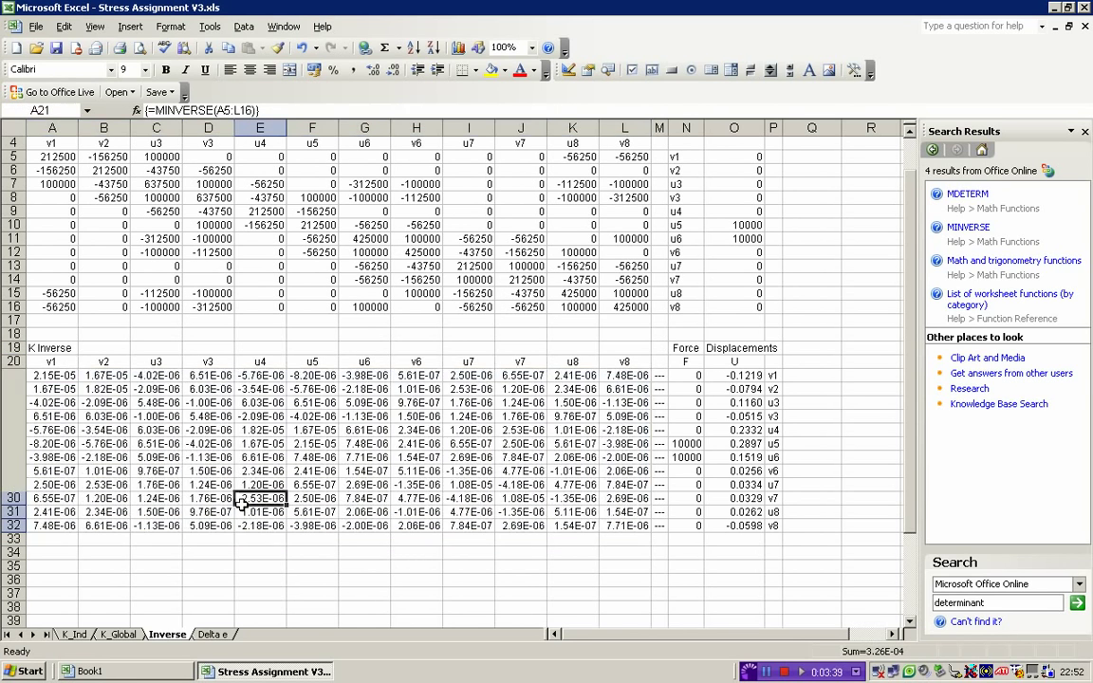
pyautogui.scroll(1, 245, 525)
pyautogui.click(118, 634)
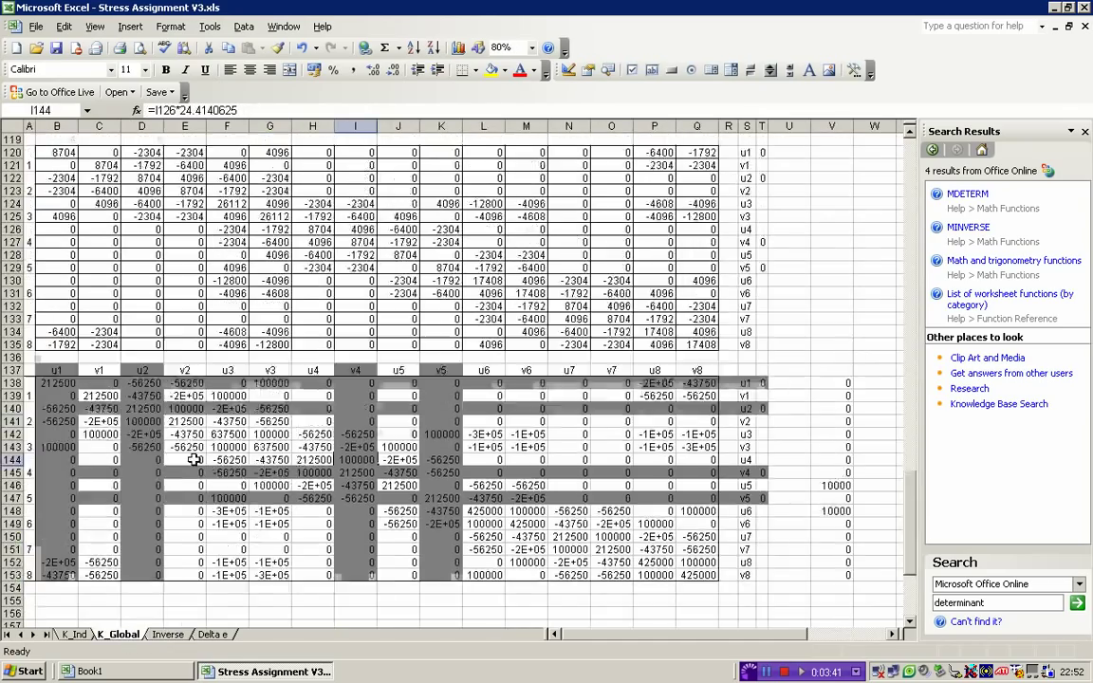
pyautogui.scroll(-9, 196, 431)
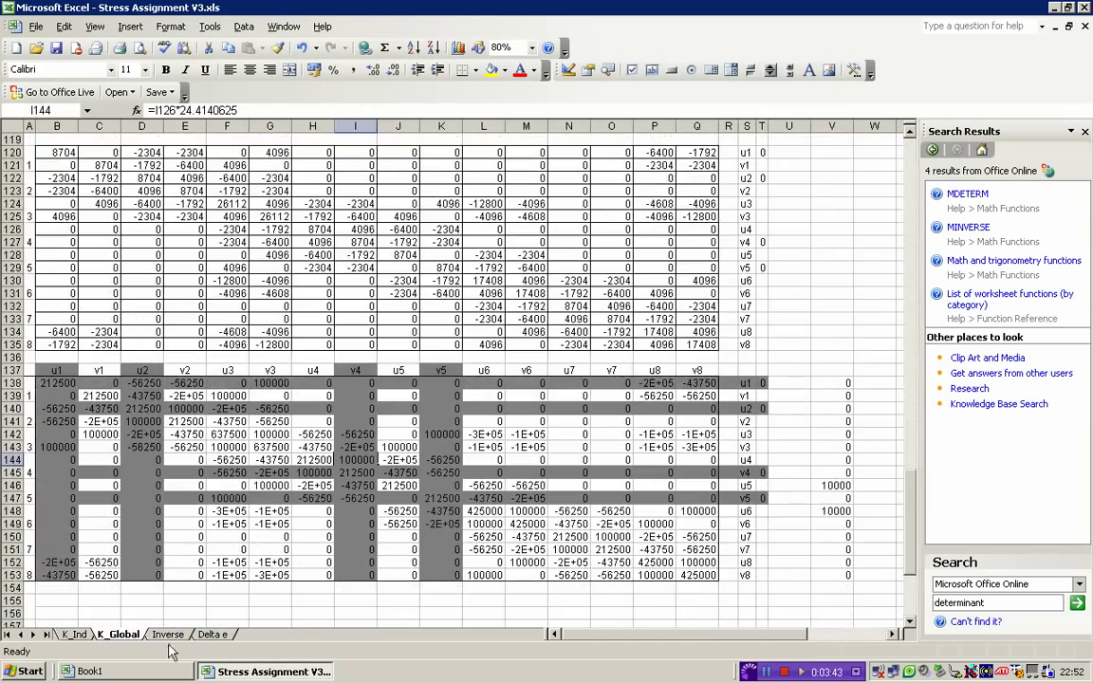
pyautogui.click(171, 635)
pyautogui.hotkey('ctrl', 'F6')
pyautogui.click(270, 389)
# Enter =MINVERSE(G2:I4) as an array formula across I16:K18.
pyautogui.click(424, 313)
pyautogui.click(393, 300)
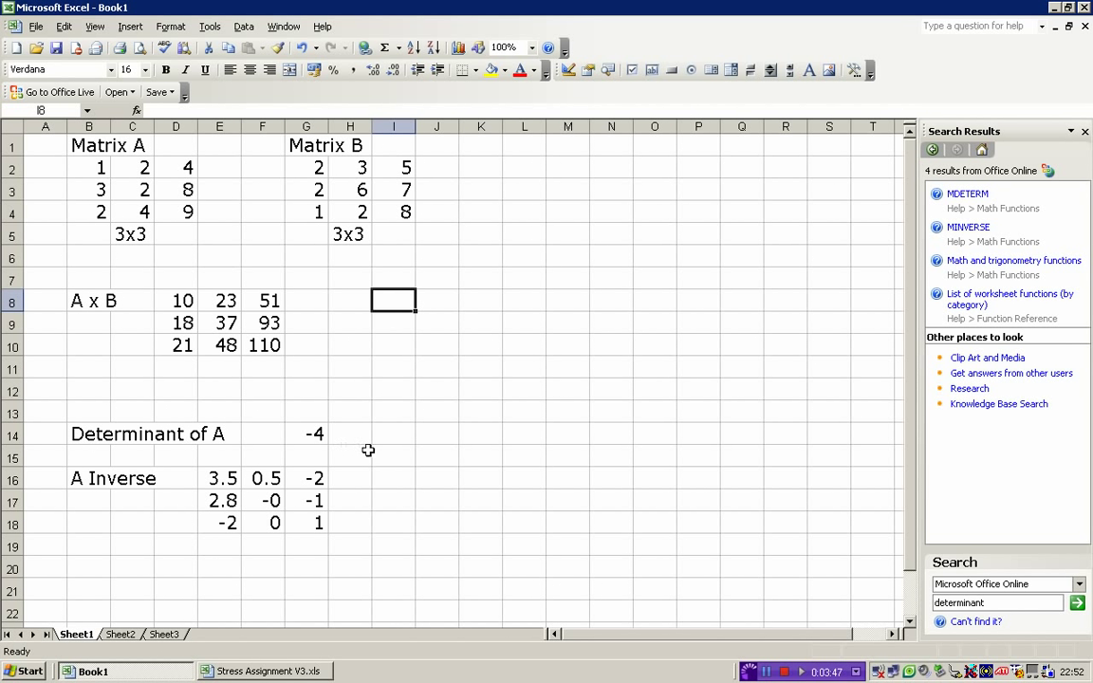
pyautogui.moveTo(389, 469); pyautogui.dragTo(479, 527)
pyautogui.write('=minverse')
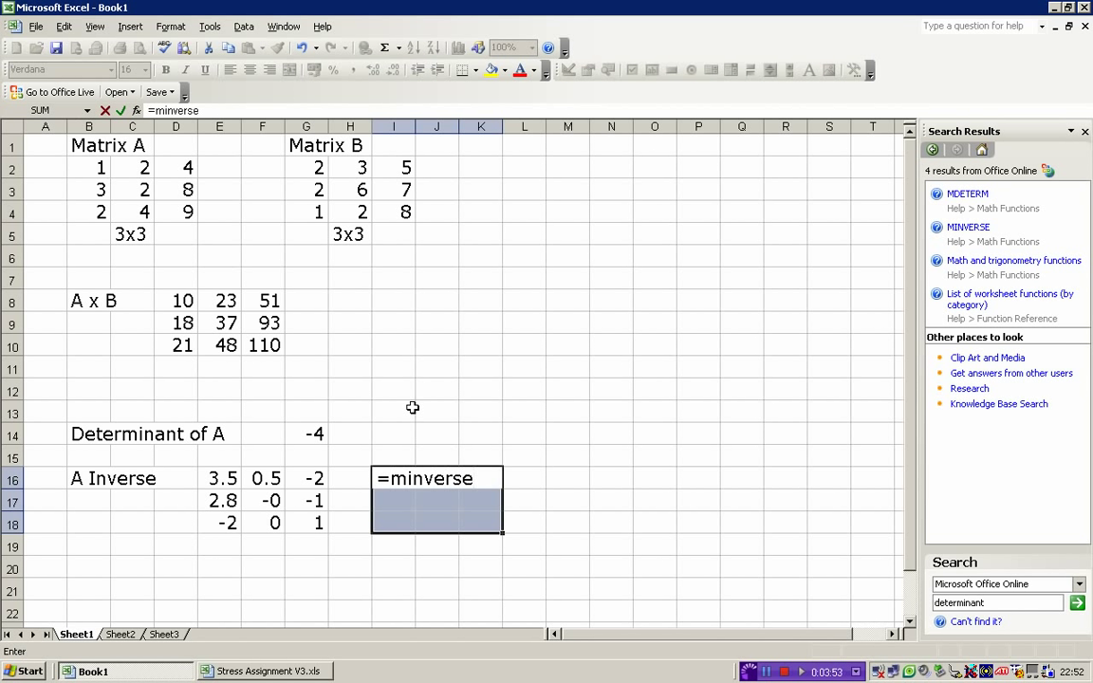
pyautogui.write('(')
pyautogui.moveTo(287, 166); pyautogui.dragTo(385, 212)
pyautogui.write(')')
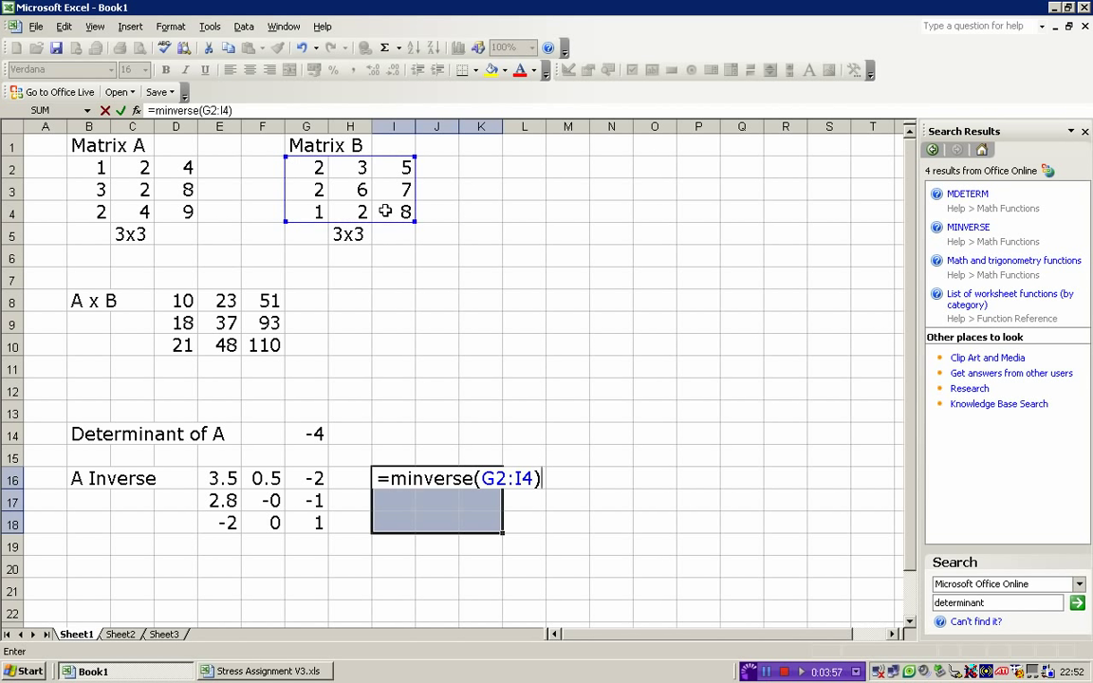
pyautogui.hotkey('ctrl', 'shift', 'Return')
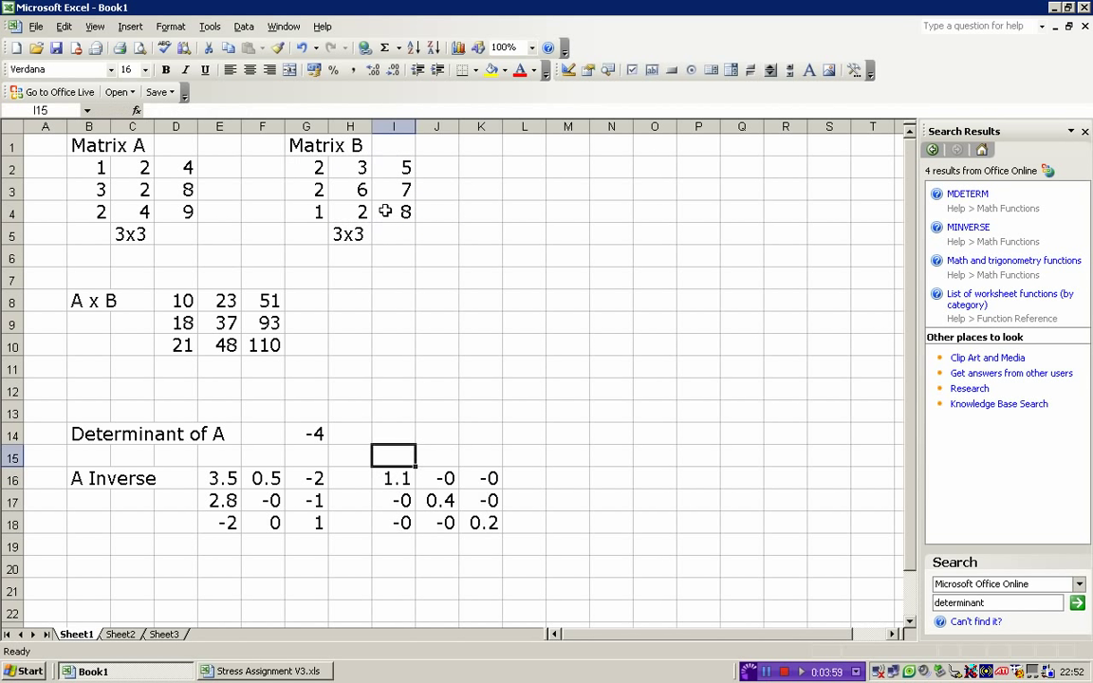
pyautogui.press('Right')
pyautogui.press('Down')
pyautogui.press('Down')
pyautogui.press('Left')
pyautogui.press('Up')
pyautogui.press('Up')
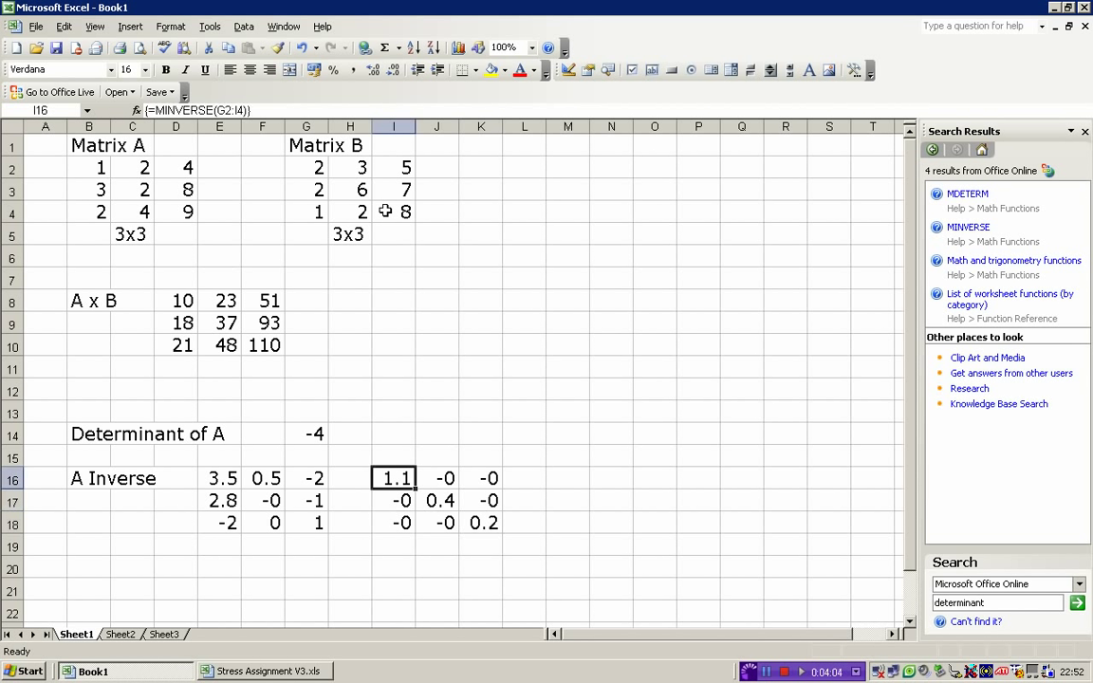
# Enter =MDETERM(G2:I4) in I14, giving 31 for Matrix B.
pyautogui.click(403, 297)
pyautogui.click(403, 431)
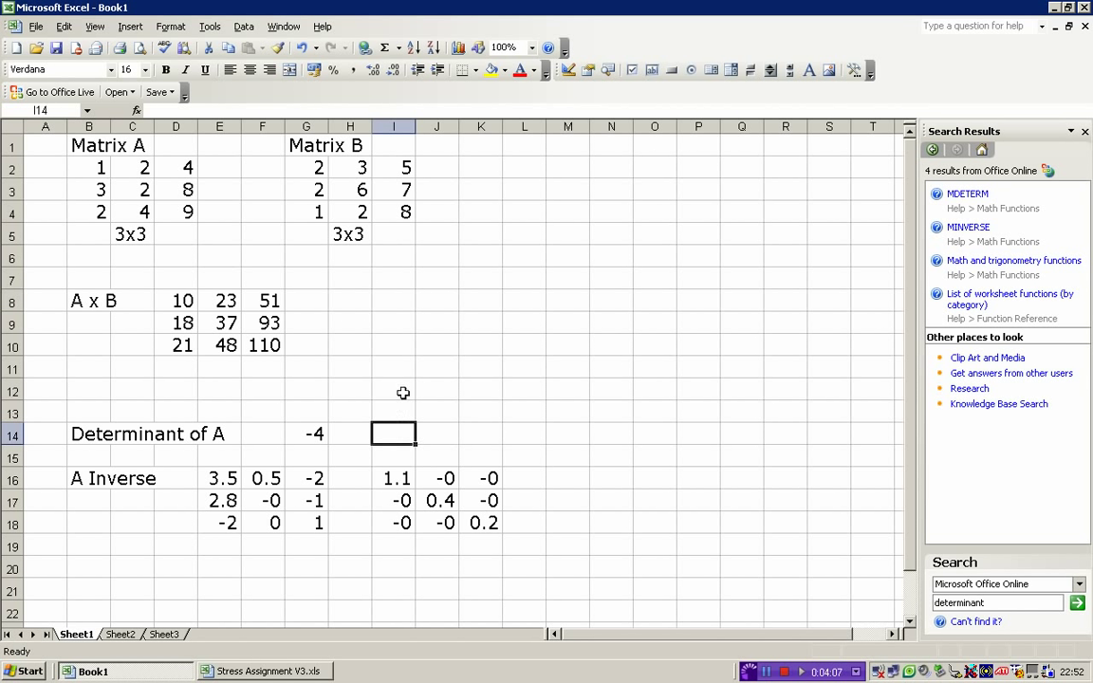
pyautogui.write('=m')
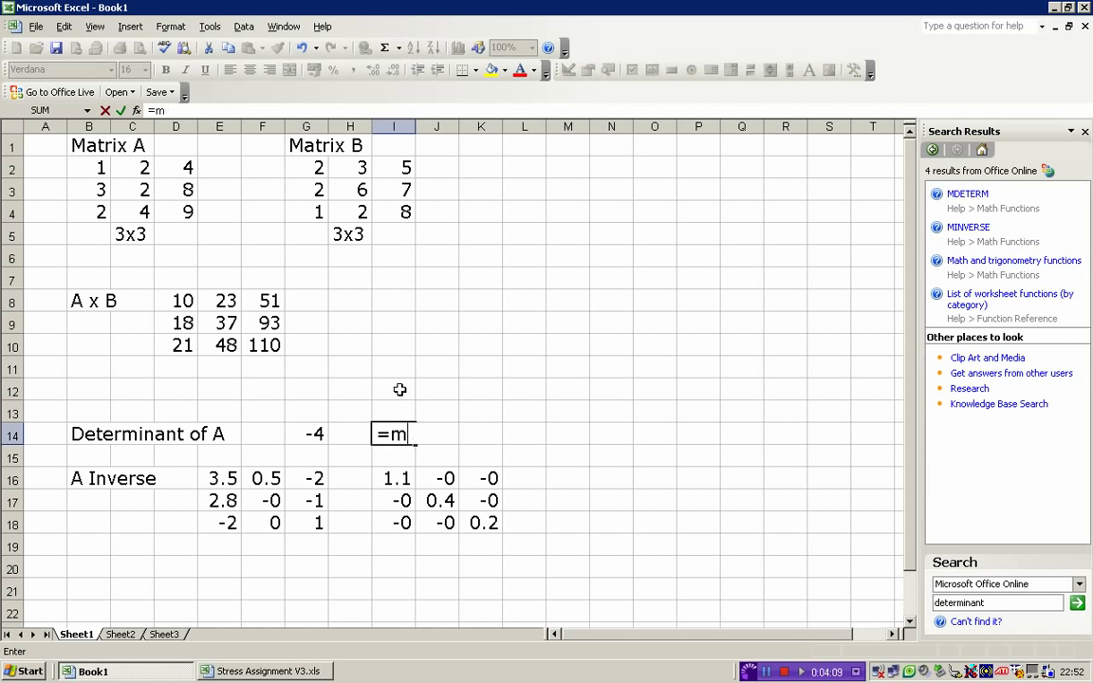
pyautogui.write('der')
pyautogui.write('erm(')
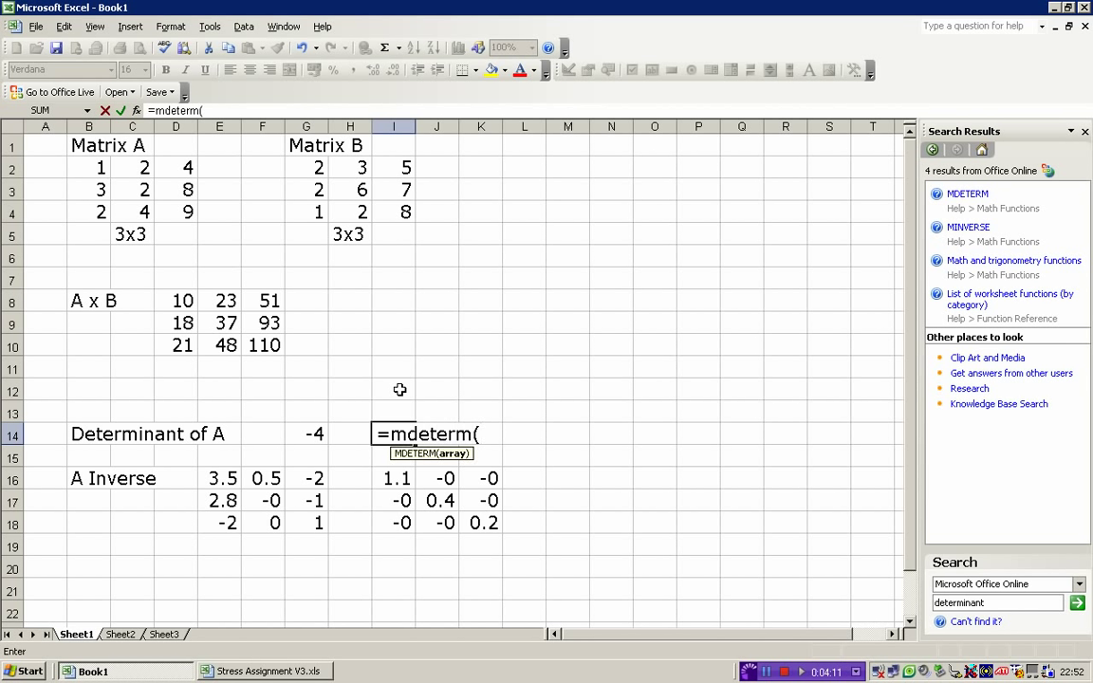
pyautogui.moveTo(302, 167); pyautogui.dragTo(385, 210)
pyautogui.write(')')
pyautogui.press('Return')
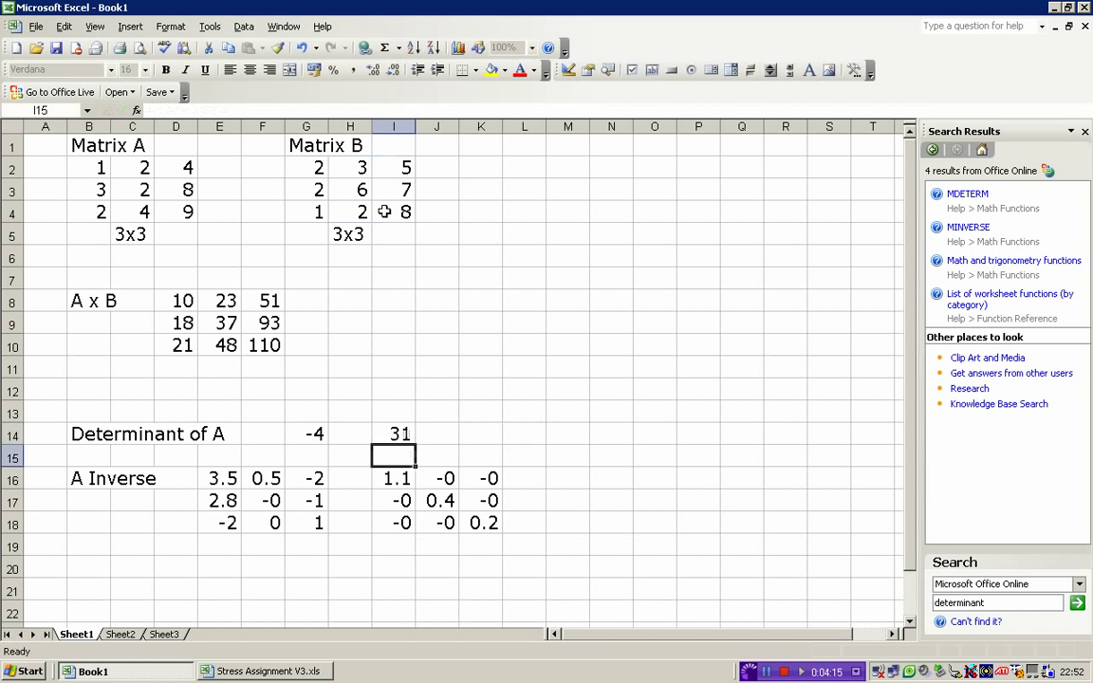
# Label cell L1 with 'C' for the new matrix.
pyautogui.click(132, 190)
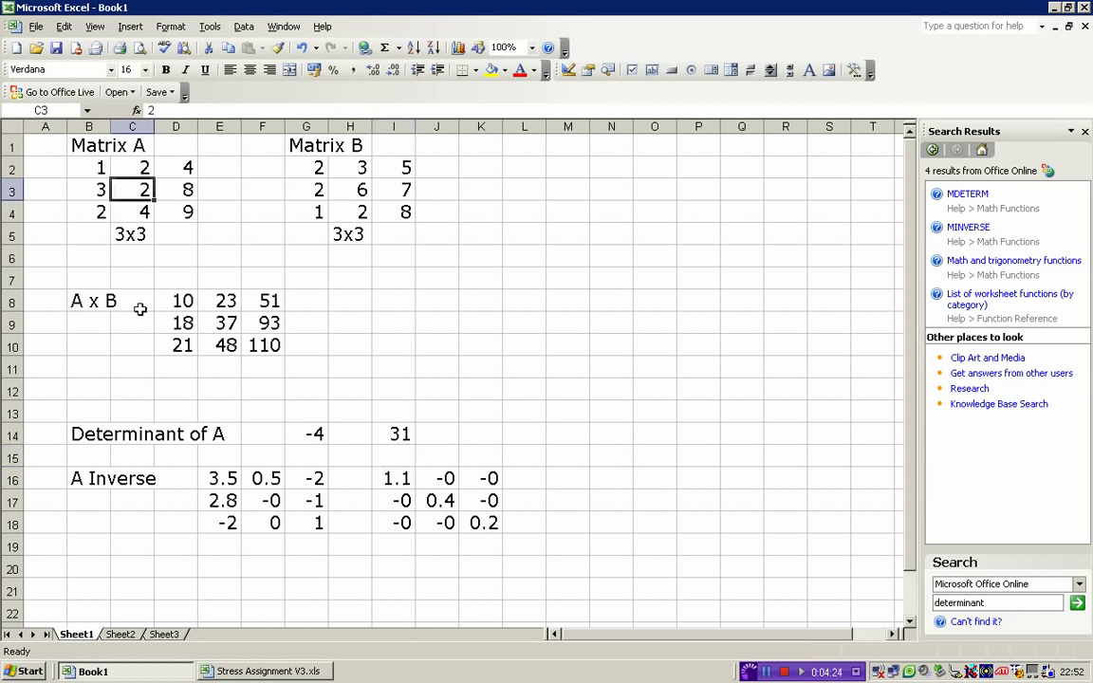
pyautogui.press('Right')
pyautogui.press('Right')
pyautogui.press('Right')
pyautogui.press('Right')
pyautogui.press('Right')
pyautogui.press('Right')
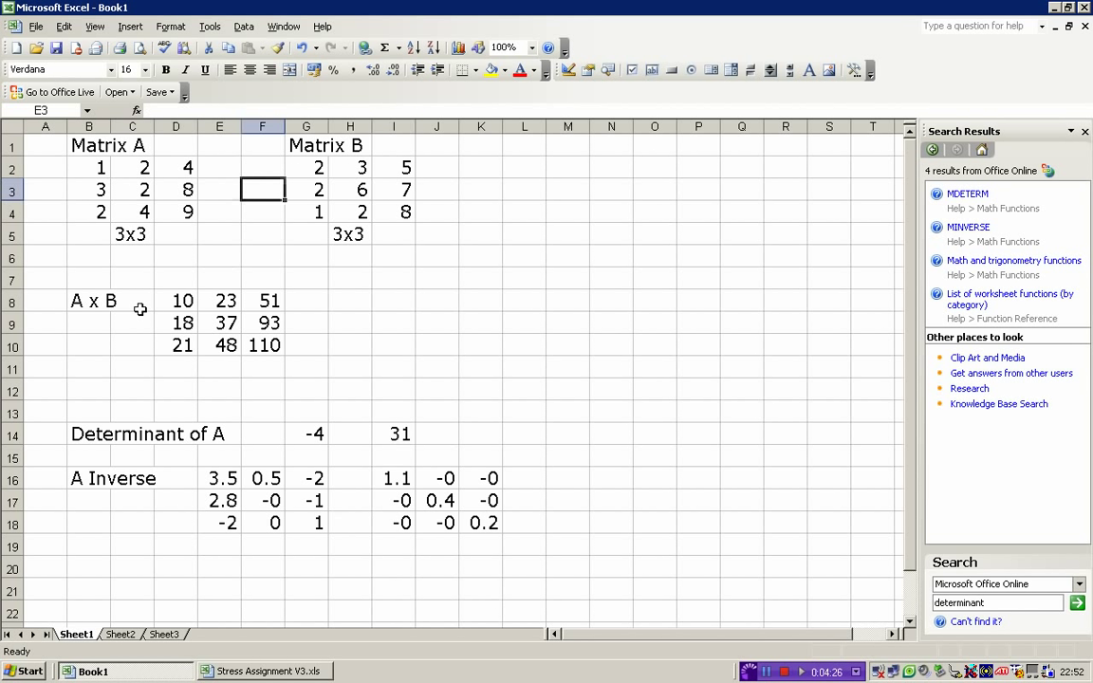
pyautogui.press('Up')
pyautogui.press('Right')
pyautogui.press('Right')
# Enter the first row of matrix C: 3, 4, 7.
pyautogui.press('Right')
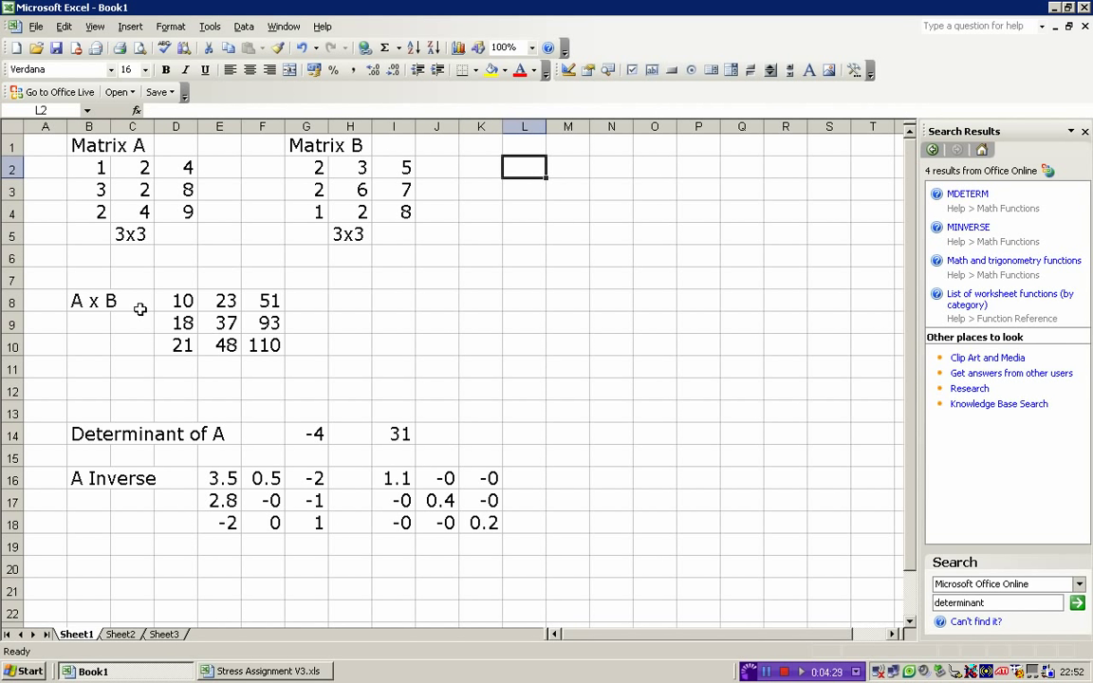
pyautogui.press('Up')
pyautogui.write('C')
pyautogui.press('Return')
pyautogui.write('3')
pyautogui.press('Right')
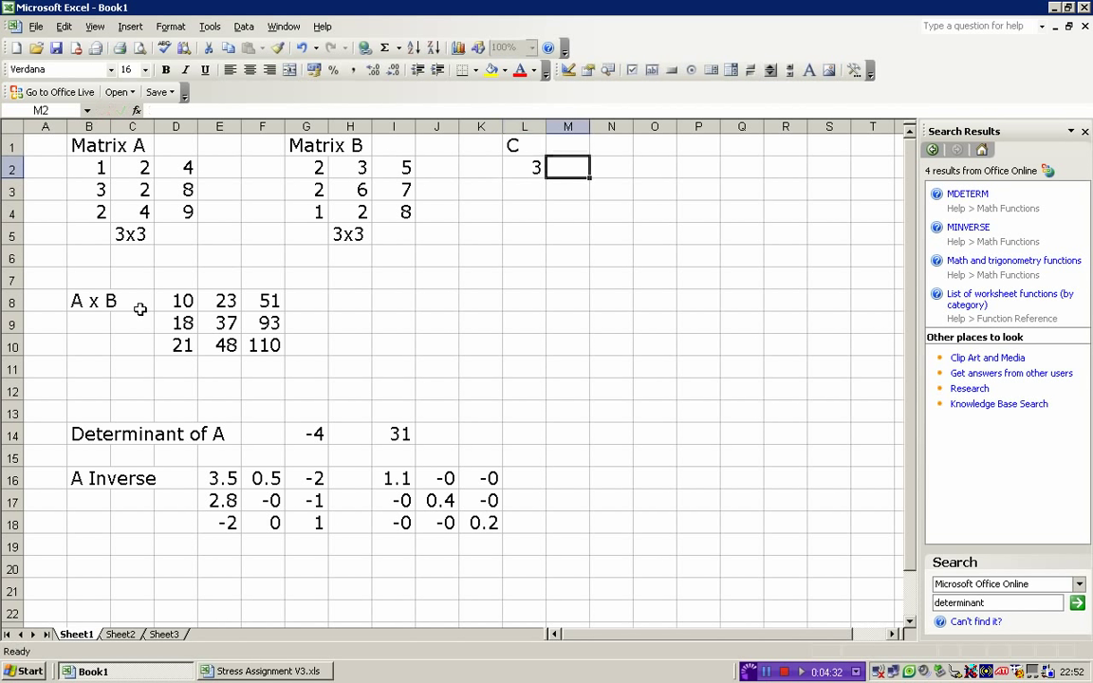
pyautogui.write('4')
pyautogui.press('Down')
pyautogui.write('5')
pyautogui.press('Right')
pyautogui.write('6')
pyautogui.press('Up')
pyautogui.write('7')
pyautogui.press('Return')
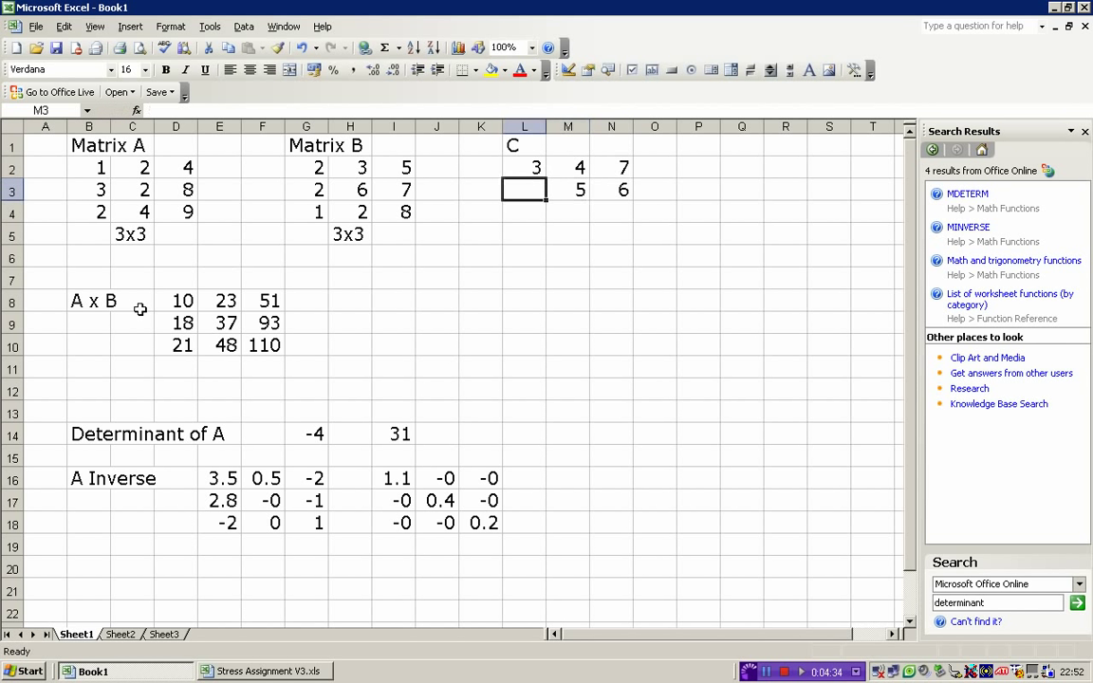
# Enter the remaining rows of matrix C: 8, 3, 6 and 1, 2, 0.
pyautogui.write('8')
pyautogui.press('Tab')
pyautogui.write('3')
pyautogui.press('Return')
pyautogui.write('1')
pyautogui.press('Tab')
pyautogui.write('2')
pyautogui.press('Tab')
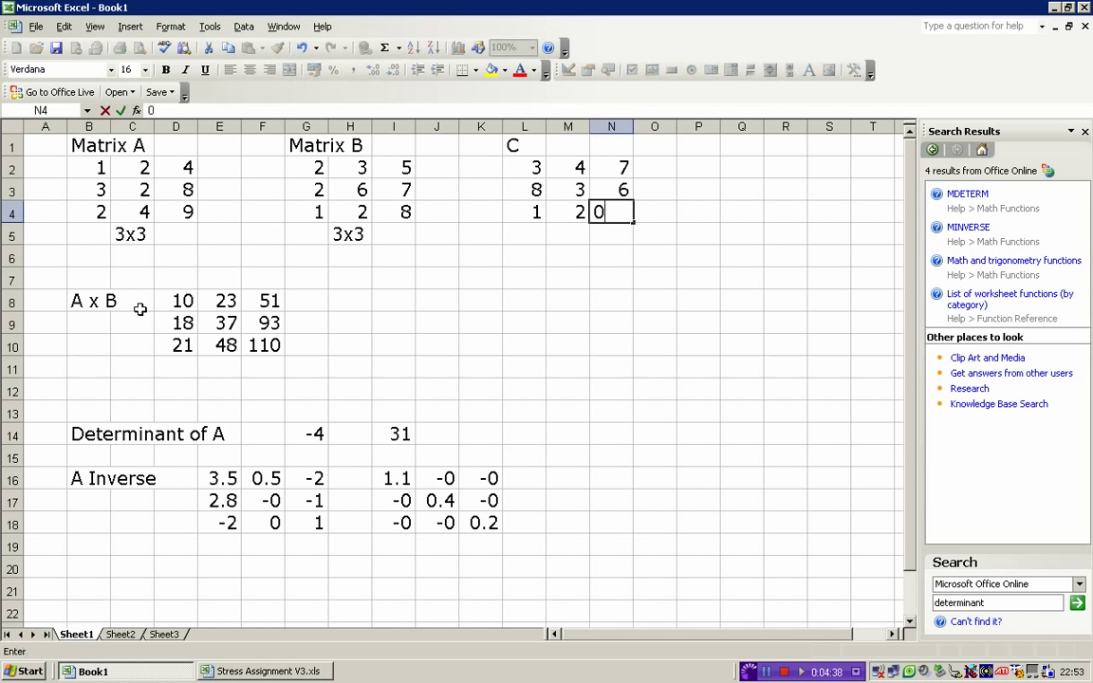
pyautogui.write('0')
pyautogui.press('Left')
pyautogui.press('Down')
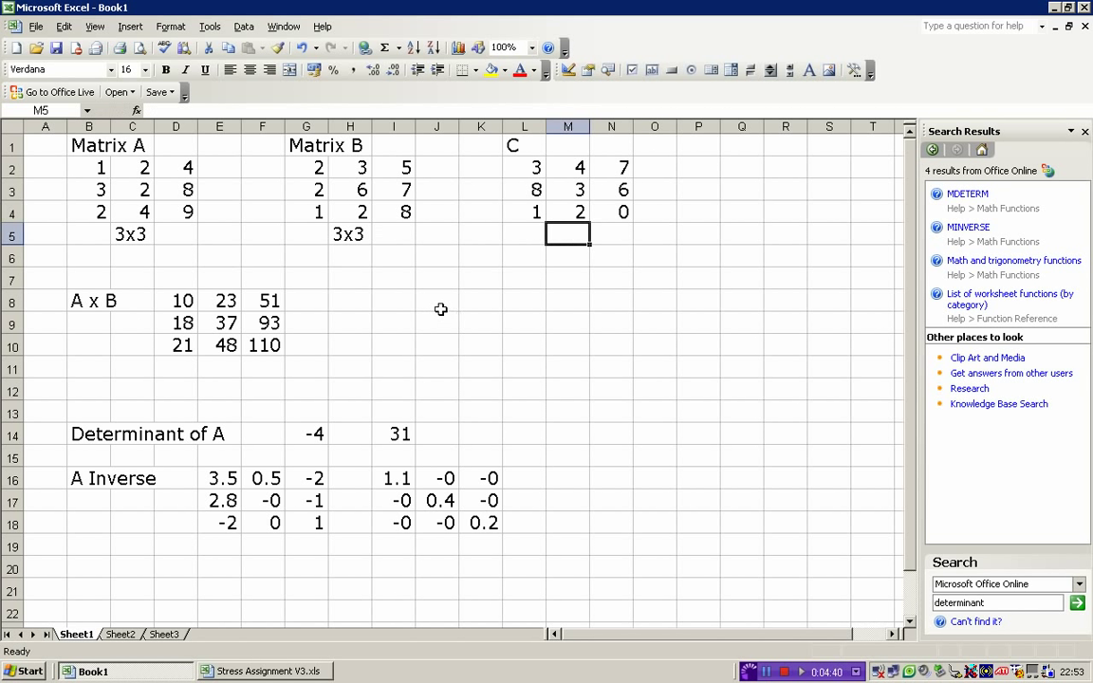
# Type the heading 'A x B x C' into cell L7.
pyautogui.moveTo(481, 300); pyautogui.dragTo(575, 339)
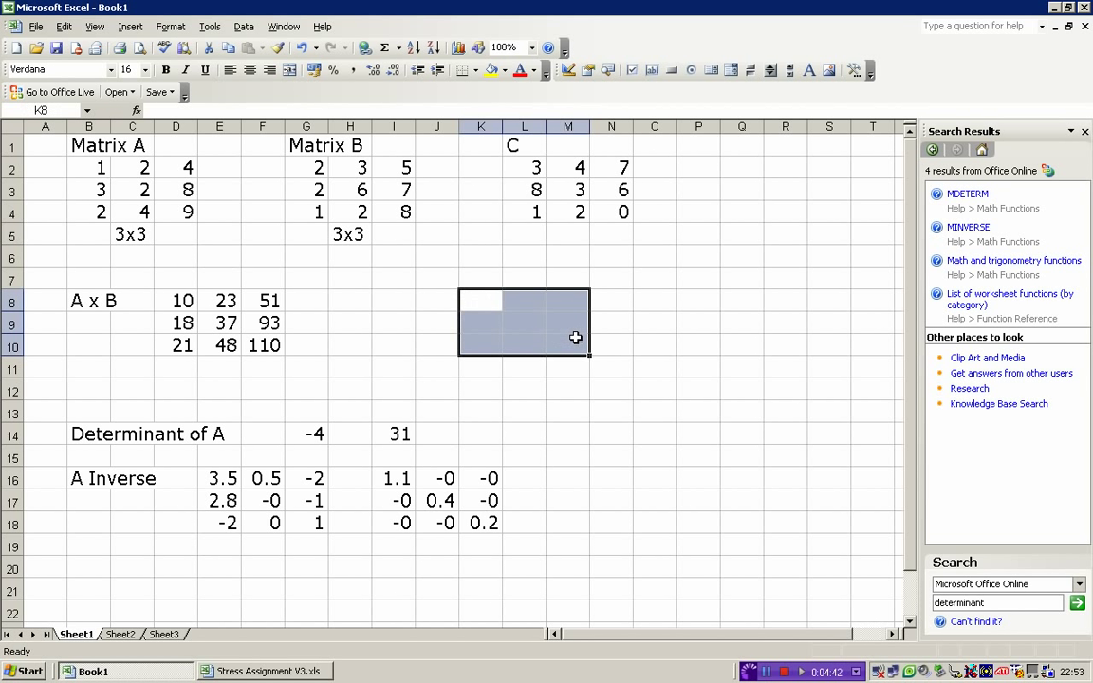
pyautogui.click(548, 236)
pyautogui.press('Left')
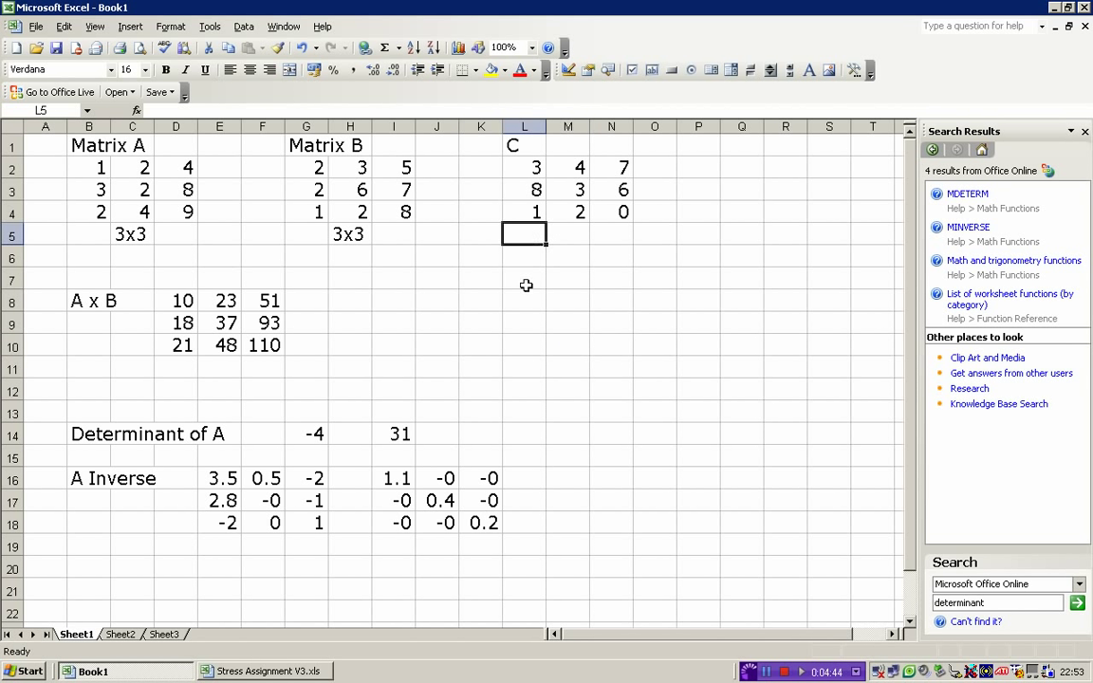
pyautogui.moveTo(522, 303); pyautogui.dragTo(537, 317)
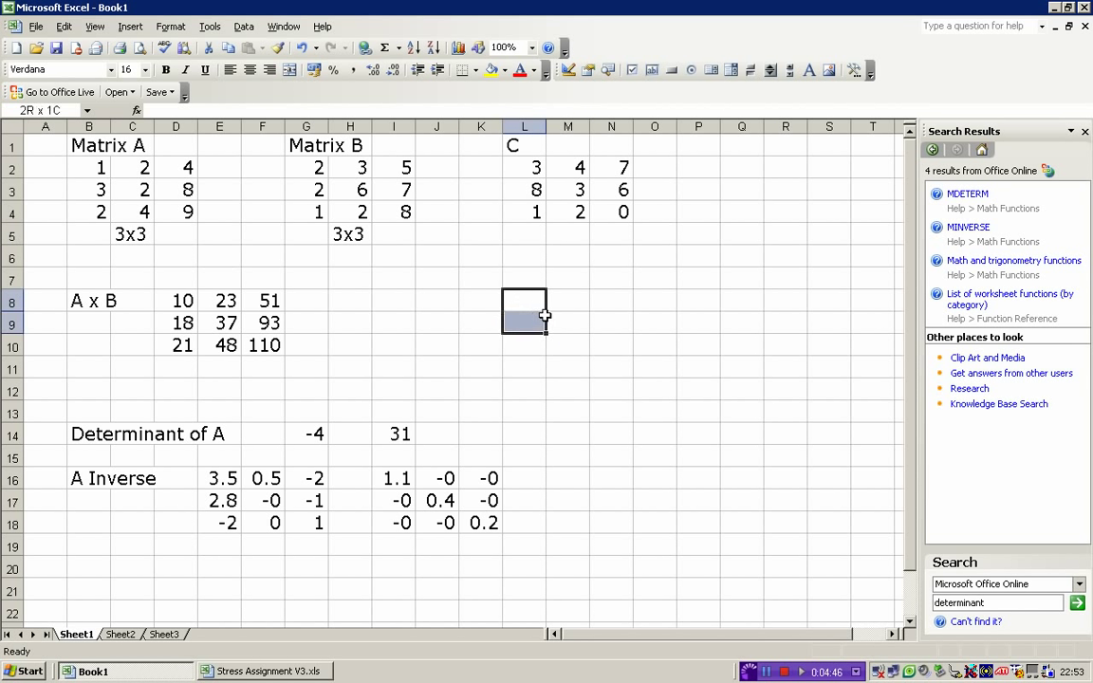
pyautogui.click(522, 279)
pyautogui.write('a')
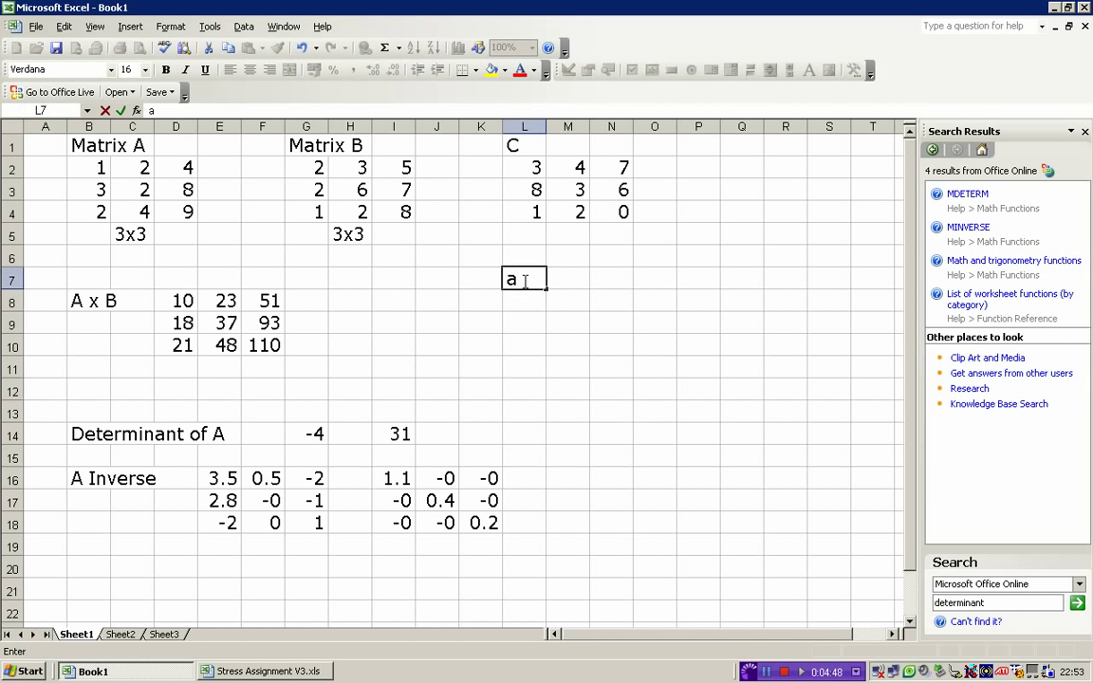
pyautogui.write(' x B x C')
pyautogui.press('Return')
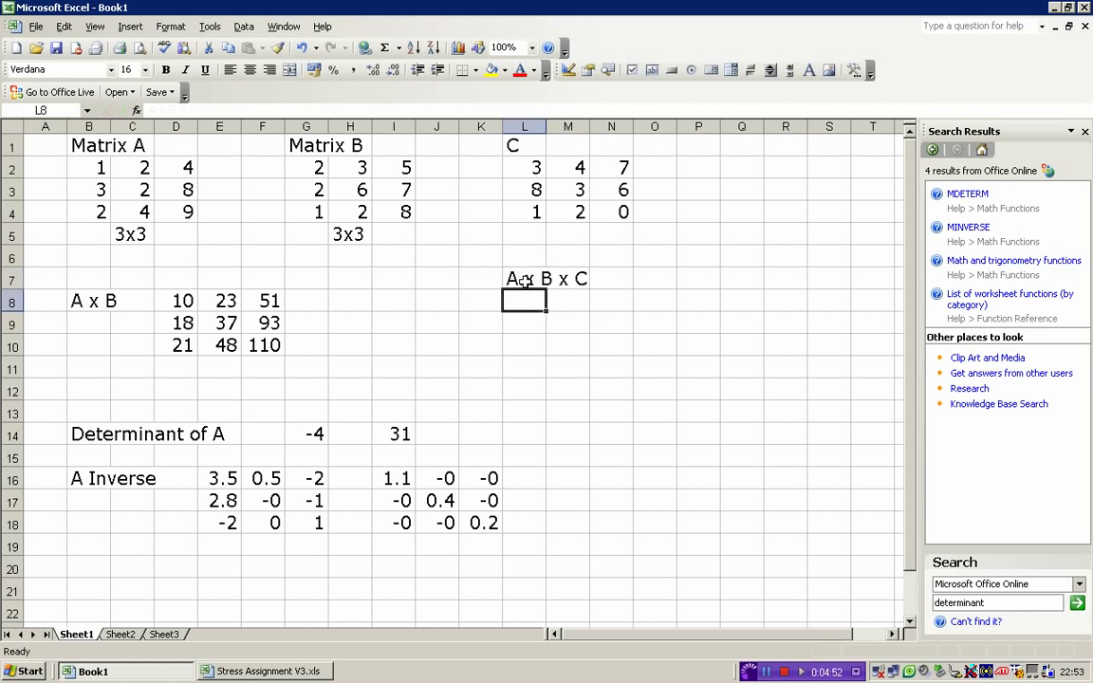
# Try a plain =MMULT(B2:D4,G2:I4) entry in L8 below the heading.
pyautogui.moveTo(524, 304); pyautogui.dragTo(596, 347)
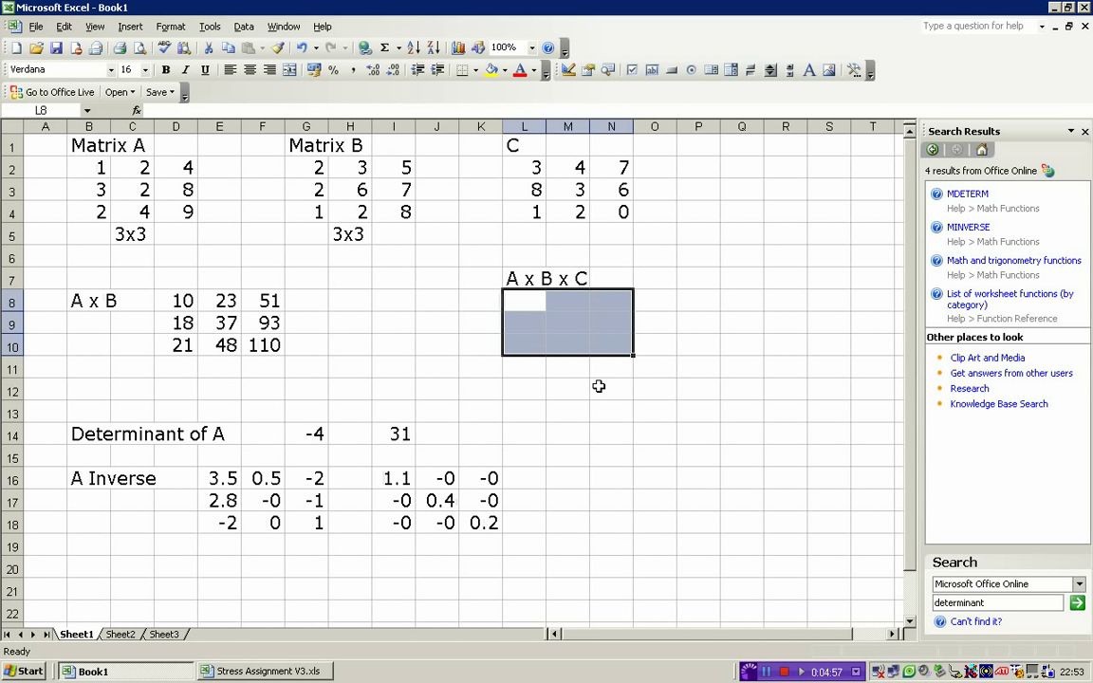
pyautogui.write('=mmult(')
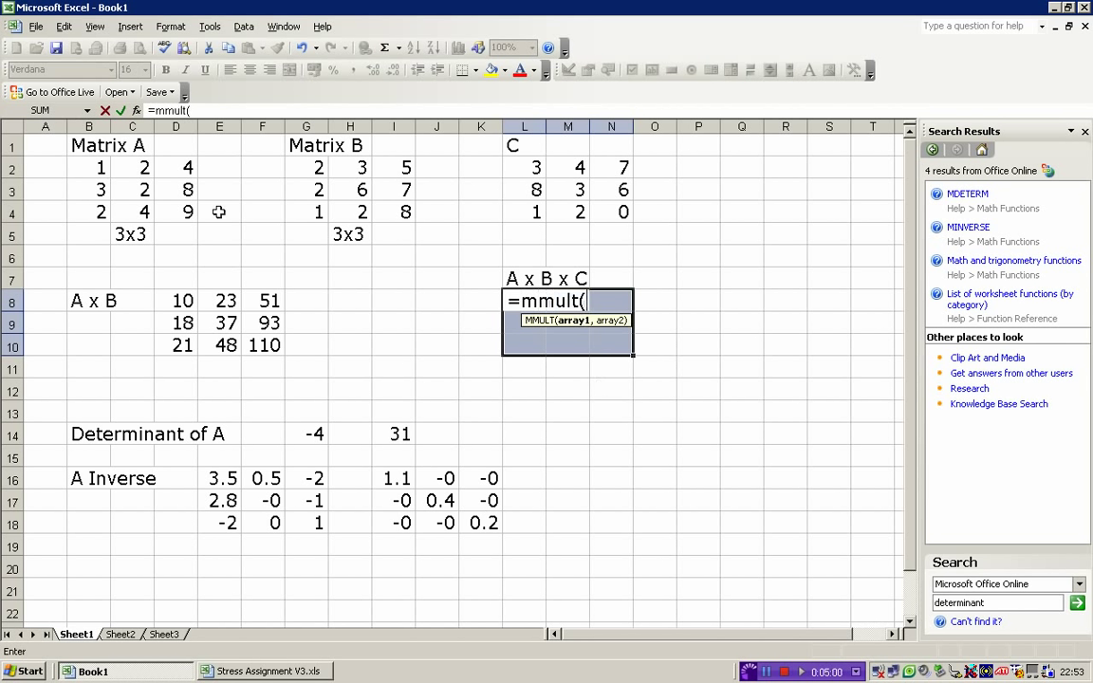
pyautogui.moveTo(81, 167); pyautogui.dragTo(179, 210)
pyautogui.write(',')
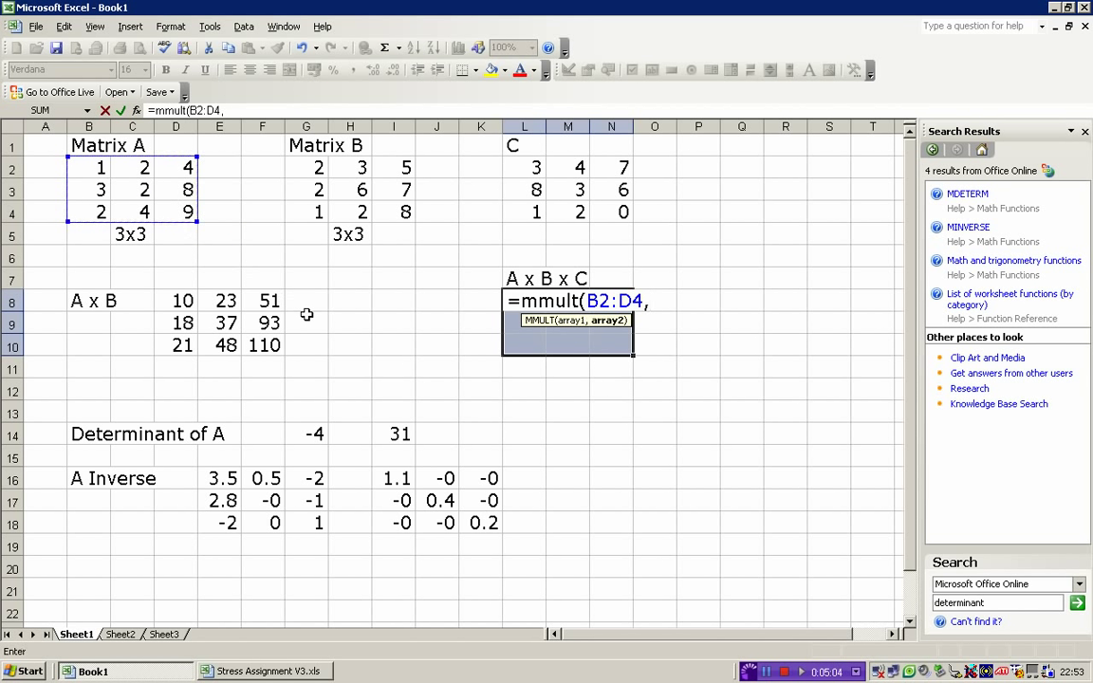
pyautogui.moveTo(284, 166); pyautogui.dragTo(410, 241)
pyautogui.write(')')
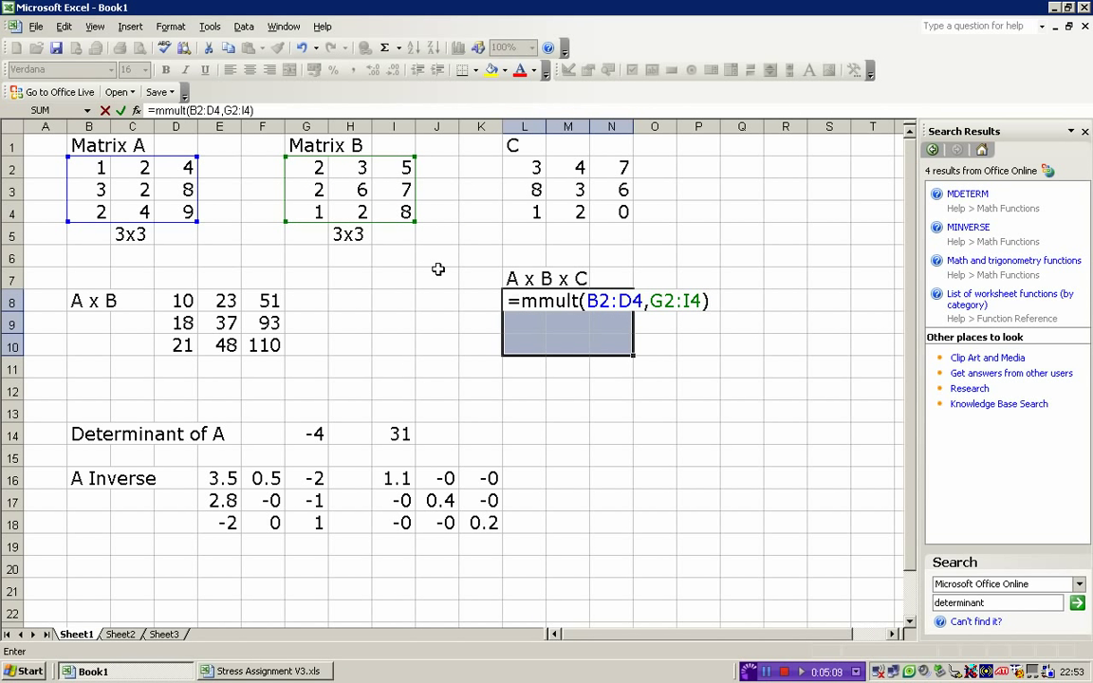
pyautogui.press('Return')
pyautogui.press('Up')
# Clear L8, select L8:N10 and start the formula with MMULT(B2:D4,G2:I4).
pyautogui.press('Delete')
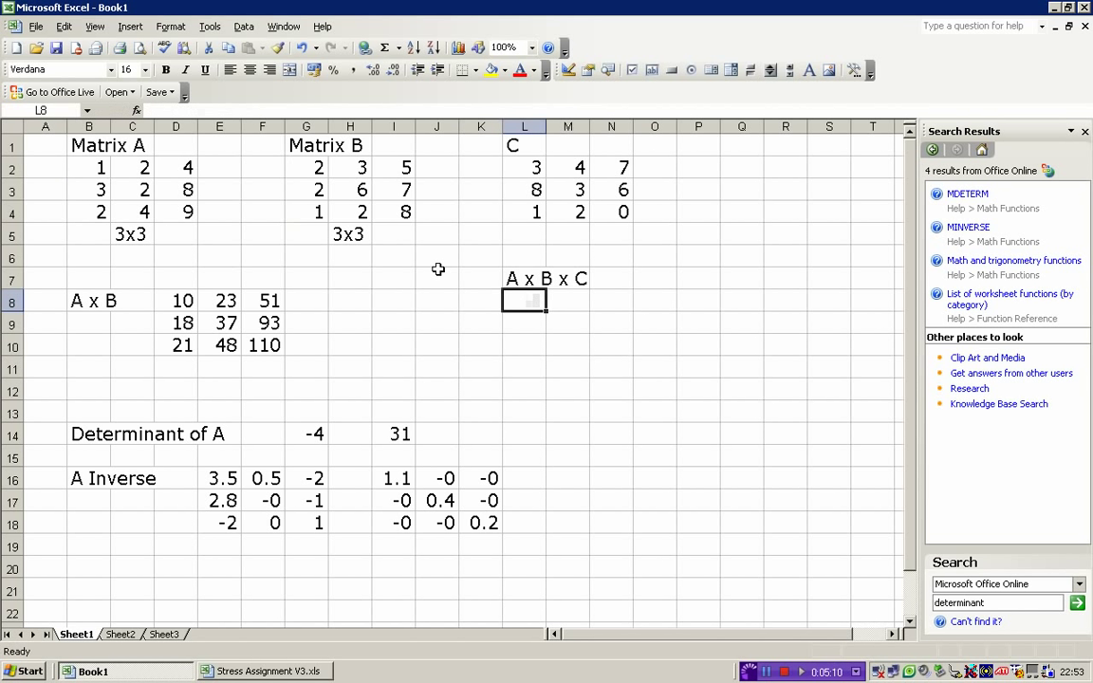
pyautogui.moveTo(517, 304); pyautogui.dragTo(612, 359)
pyautogui.write('=mm')
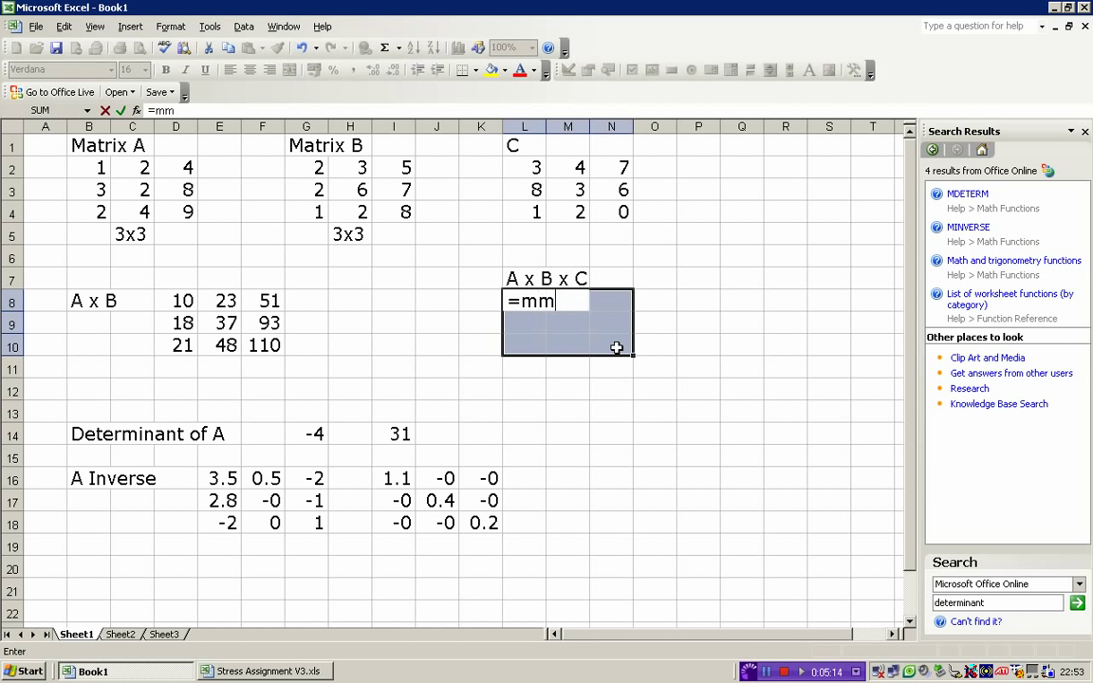
pyautogui.write('ult(')
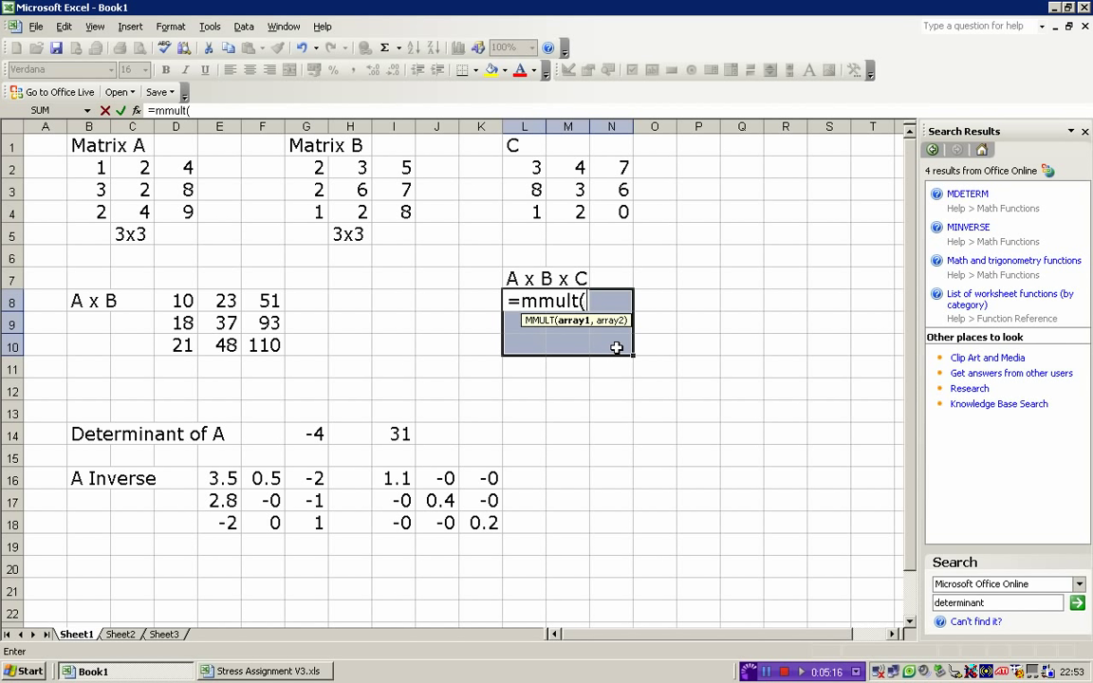
pyautogui.click(92, 168)
pyautogui.moveTo(92, 168); pyautogui.dragTo(189, 211)
pyautogui.write(',')
pyautogui.moveTo(318, 168); pyautogui.dragTo(385, 213)
pyautogui.write(')')
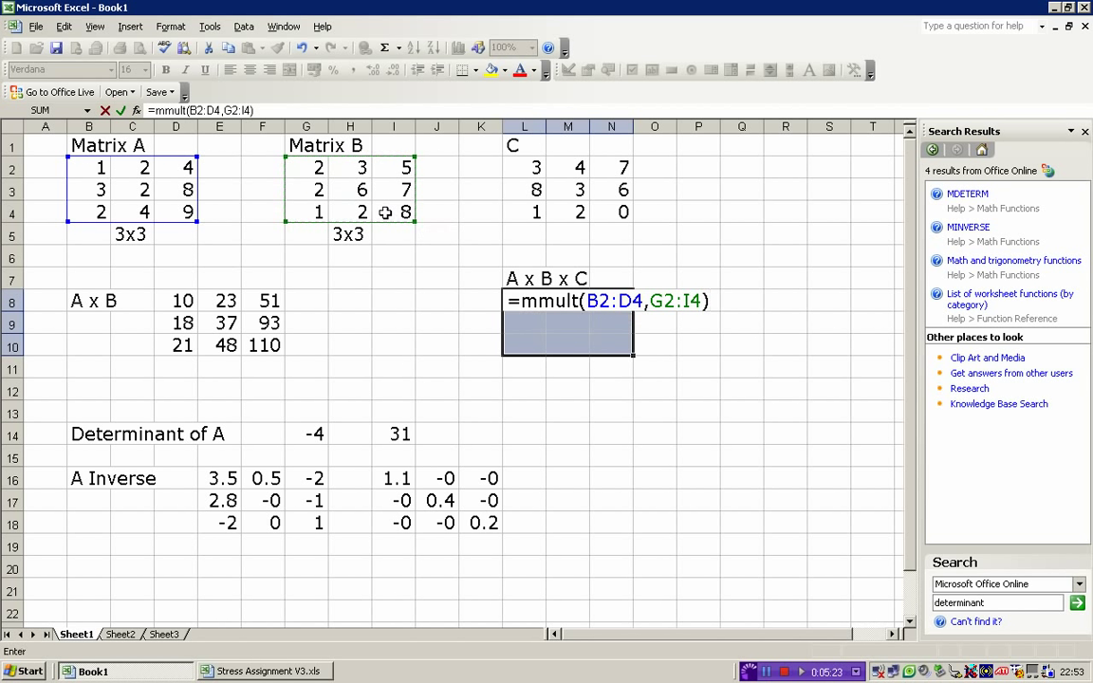
# Wrap it as =MMULT((MMULT(B2:D4,G2:I4)),L2:N4) and enter it as an array.
pyautogui.press('Left')
pyautogui.press('Left')
pyautogui.press('Left')
pyautogui.press('Left')
pyautogui.press('Left')
pyautogui.press('Left')
pyautogui.press('Left')
pyautogui.press('Left')
pyautogui.press('Left')
pyautogui.press('Left')
pyautogui.press('Left')
pyautogui.press('Left')
pyautogui.press('Left')
pyautogui.press('Left')
pyautogui.press('Left')
pyautogui.press('Left')
pyautogui.press('Left')
pyautogui.press('Left')
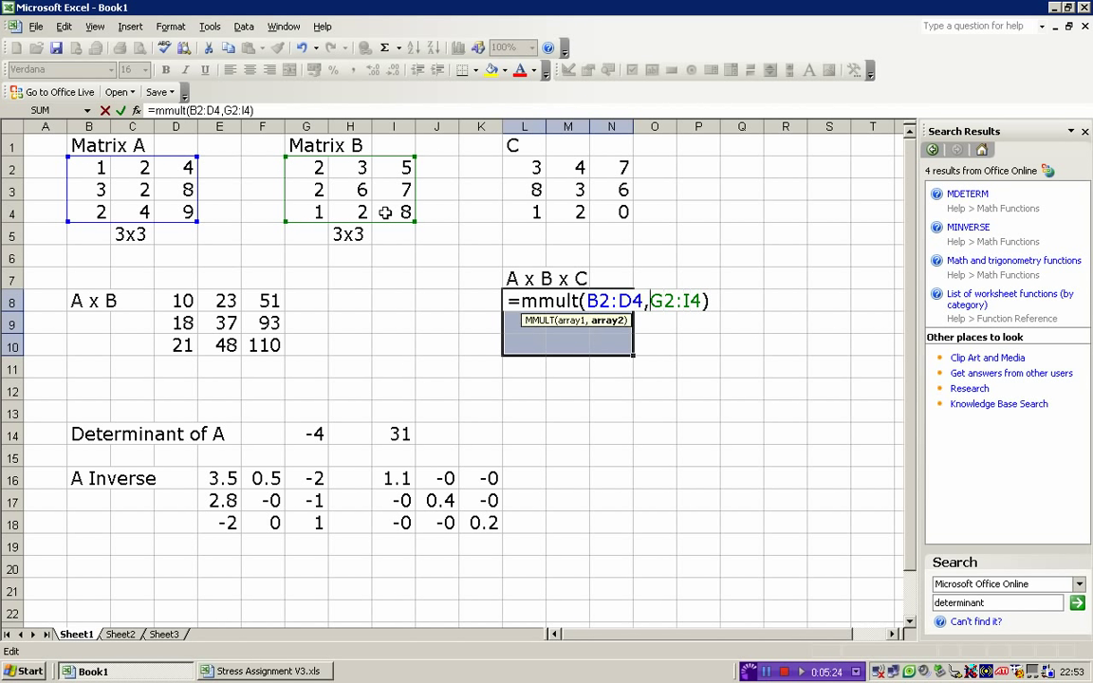
pyautogui.write('(')
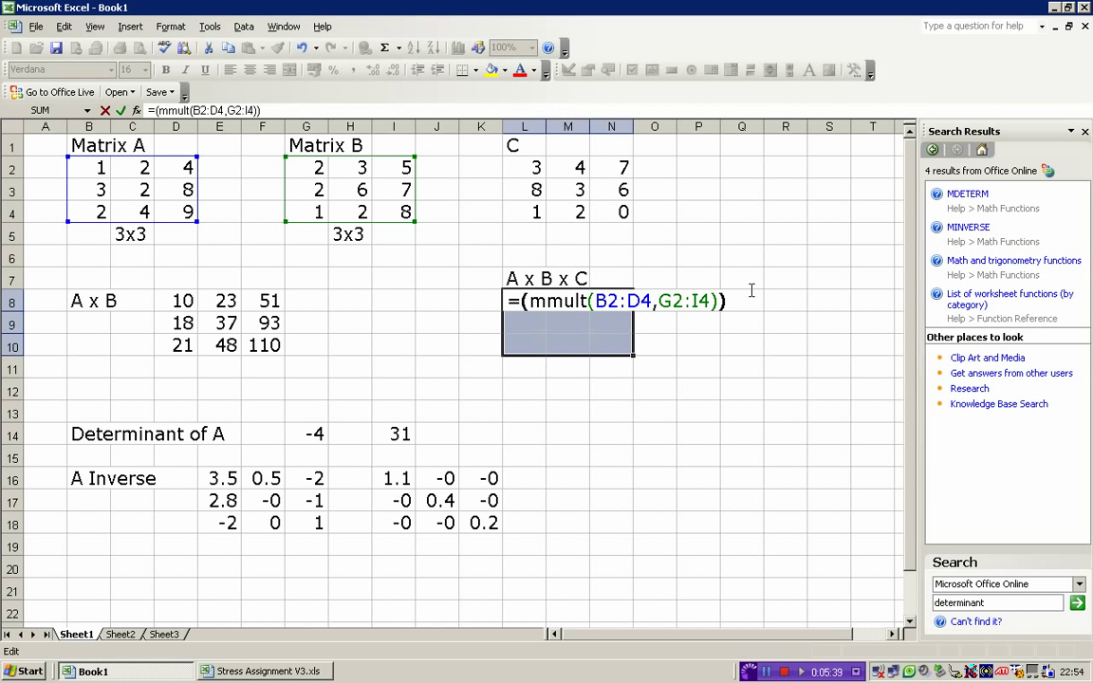
pyautogui.write('mmult(')
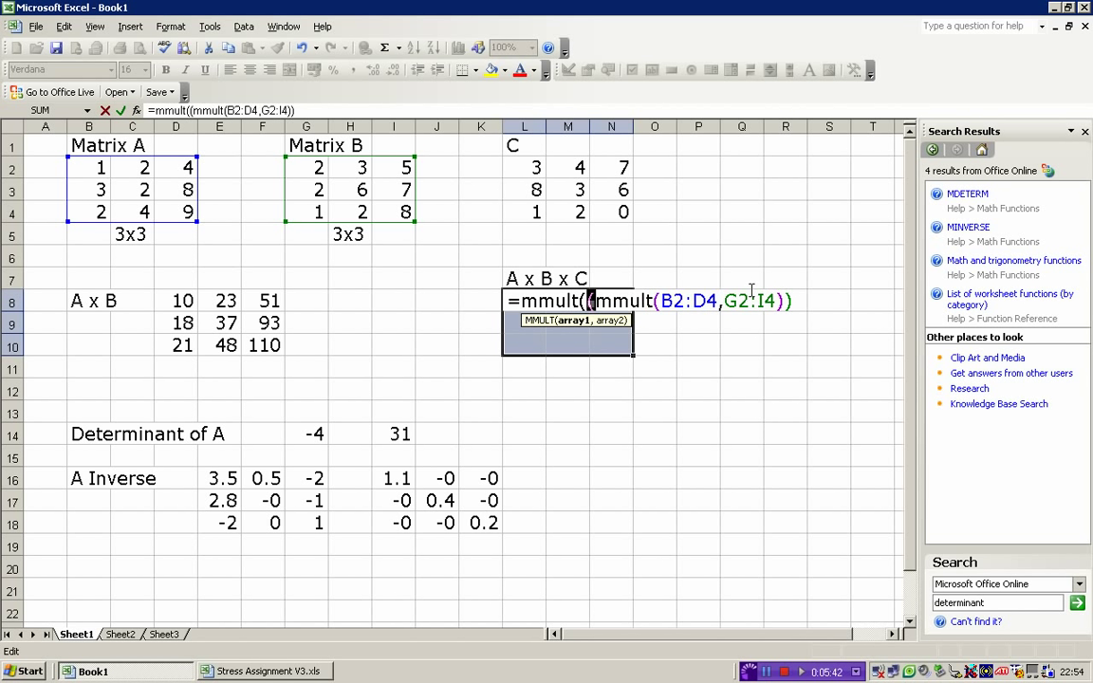
pyautogui.hotkey('shift', 'Right')
pyautogui.hotkey('shift', 'Right')
pyautogui.hotkey('shift', 'Right')
pyautogui.hotkey('shift', 'Right')
pyautogui.hotkey('shift', 'Right')
pyautogui.hotkey('shift', 'Right')
pyautogui.hotkey('shift', 'Right')
pyautogui.hotkey('shift', 'Right')
pyautogui.hotkey('shift', 'Right')
pyautogui.hotkey('shift', 'Right')
pyautogui.hotkey('shift', 'Right')
pyautogui.hotkey('shift', 'Right')
pyautogui.hotkey('shift', 'Right')
pyautogui.hotkey('shift', 'Right')
pyautogui.hotkey('shift', 'Right')
pyautogui.hotkey('shift', 'Right')
pyautogui.hotkey('shift', 'Right')
pyautogui.hotkey('shift', 'Right')
pyautogui.hotkey('shift', 'Right')
pyautogui.hotkey('shift', 'Right')
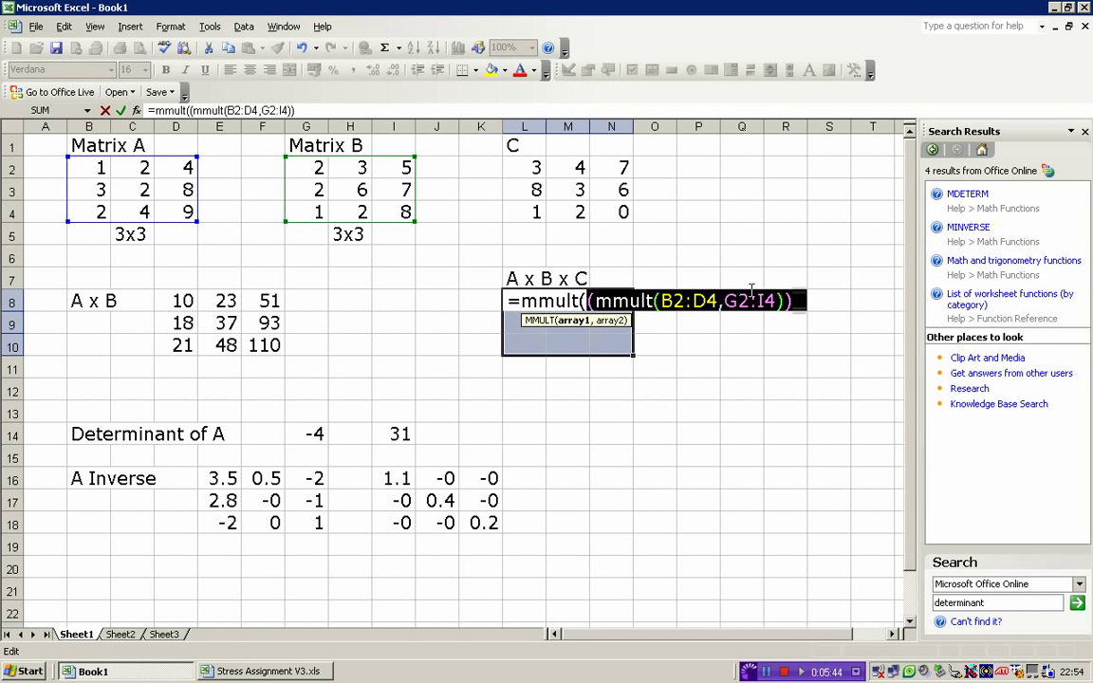
pyautogui.press('Right')
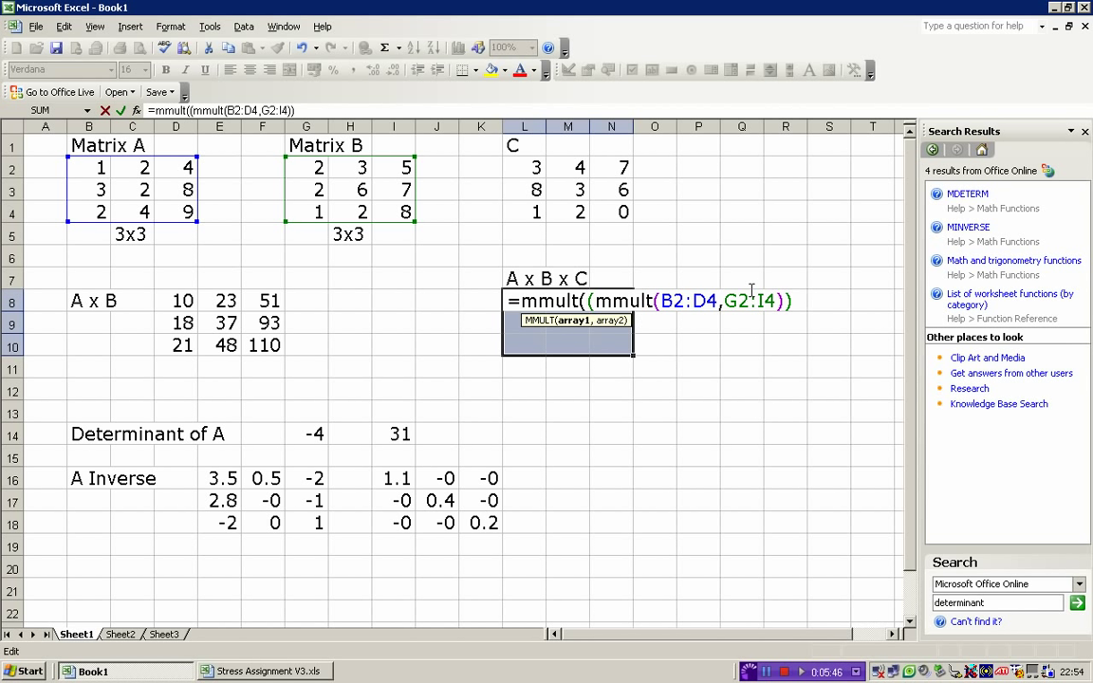
pyautogui.write(',')
pyautogui.moveTo(520, 165); pyautogui.dragTo(607, 211)
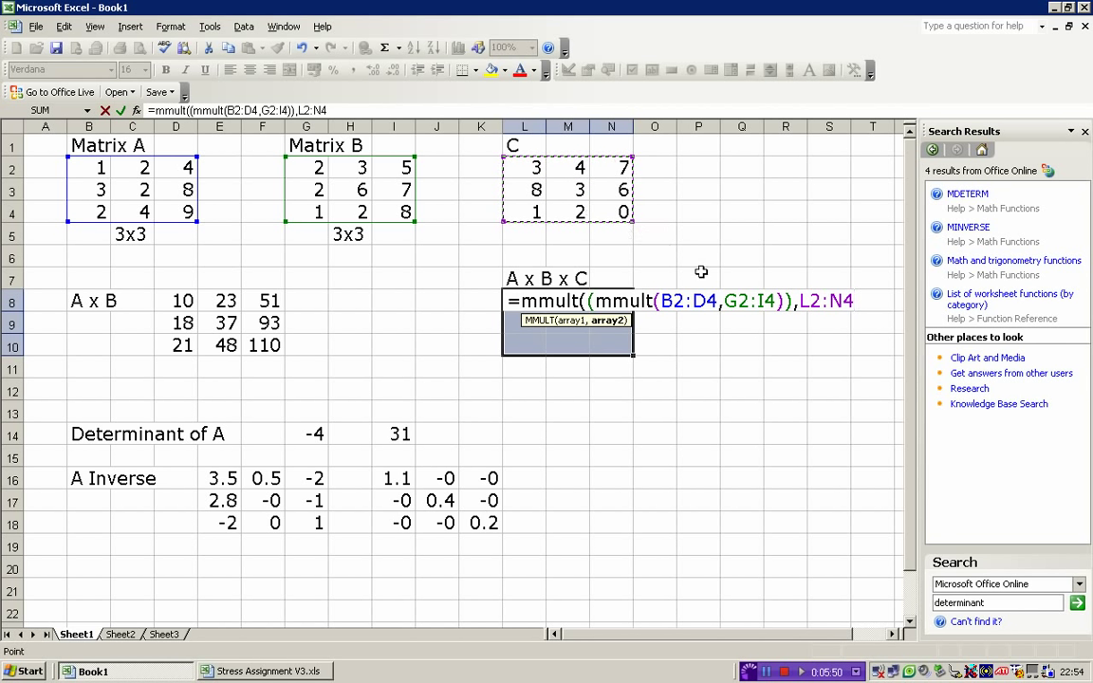
pyautogui.write(')')
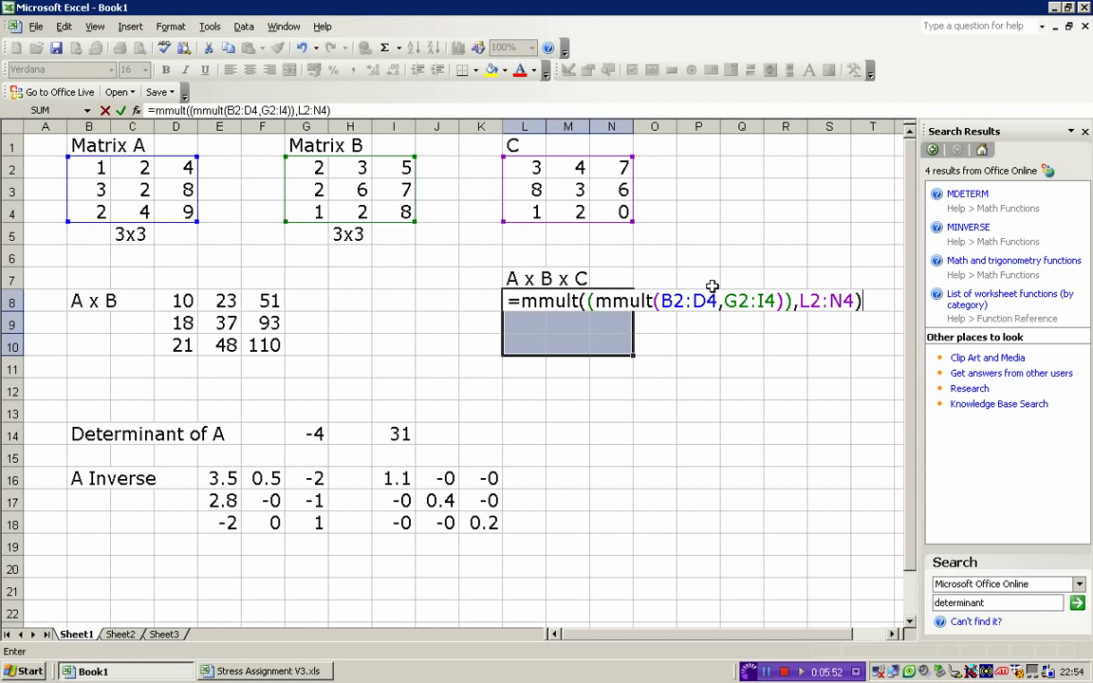
pyautogui.hotkey('ctrl', 'shift', 'Return')
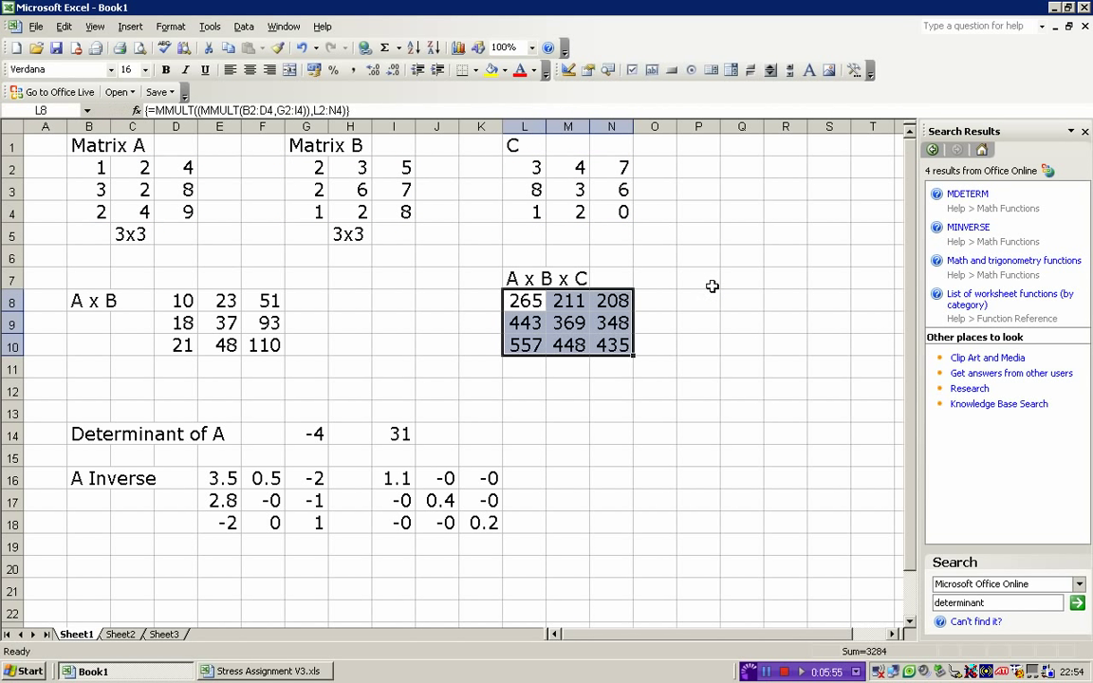
# Enter =MMULT(D8:F10,L2:N4) as an array formula across N13:P15.
pyautogui.press('Down')
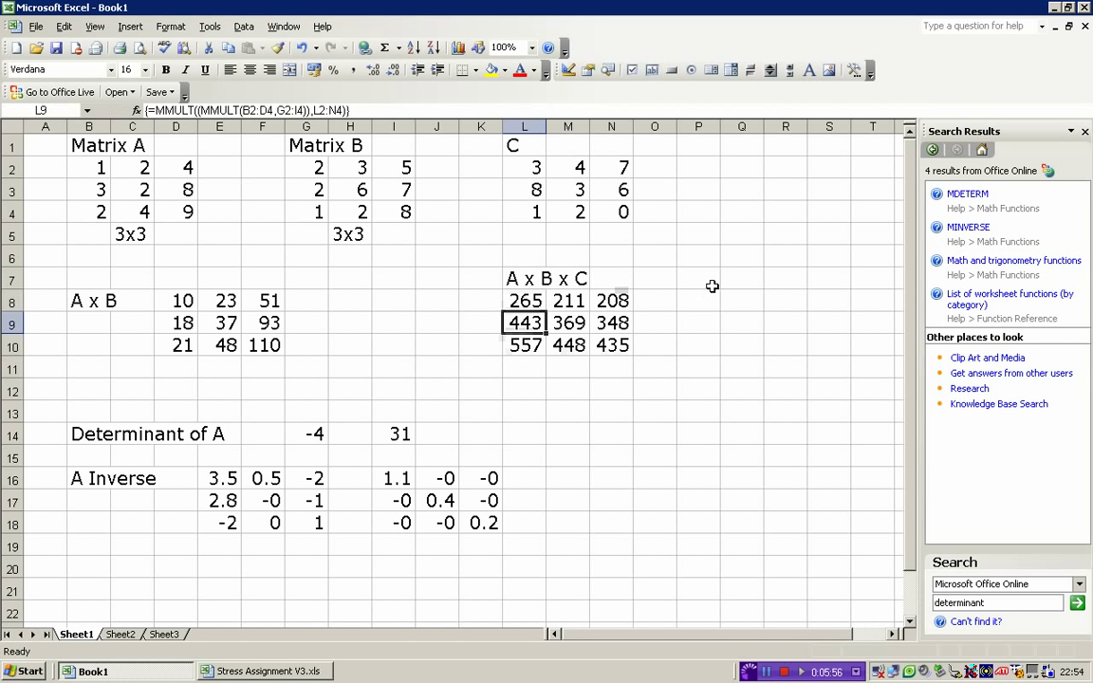
pyautogui.press('Right')
pyautogui.press('Right')
pyautogui.press('Right')
pyautogui.moveTo(611, 413); pyautogui.dragTo(697, 457)
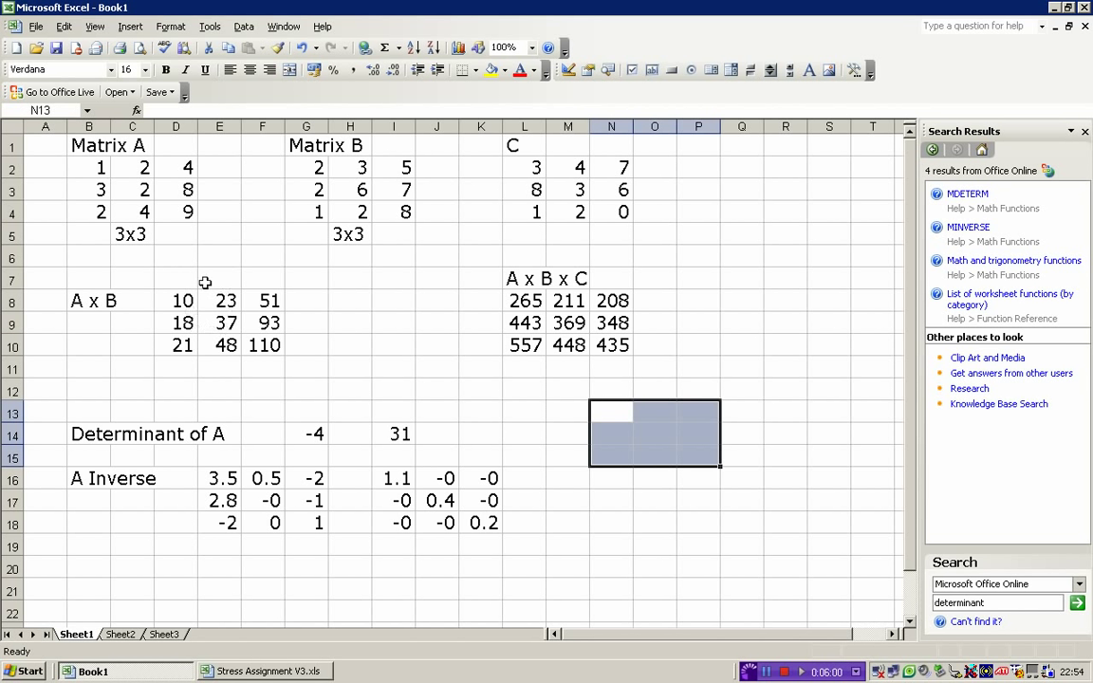
pyautogui.write('=')
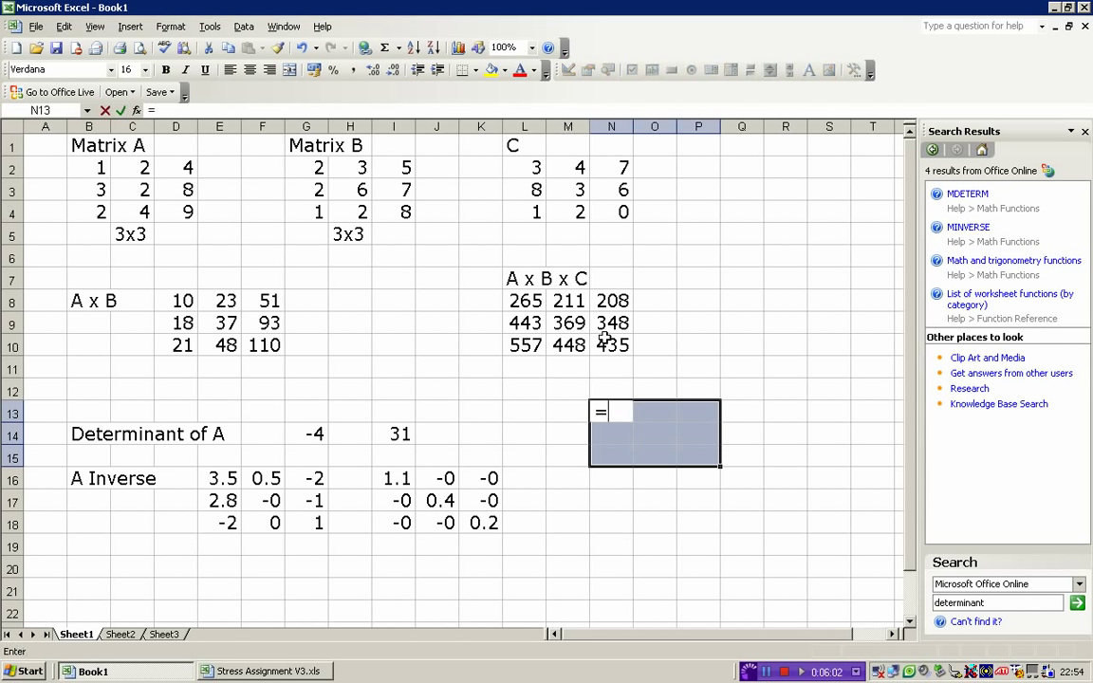
pyautogui.write('mmult(')
pyautogui.moveTo(166, 302); pyautogui.dragTo(258, 345)
pyautogui.write(',')
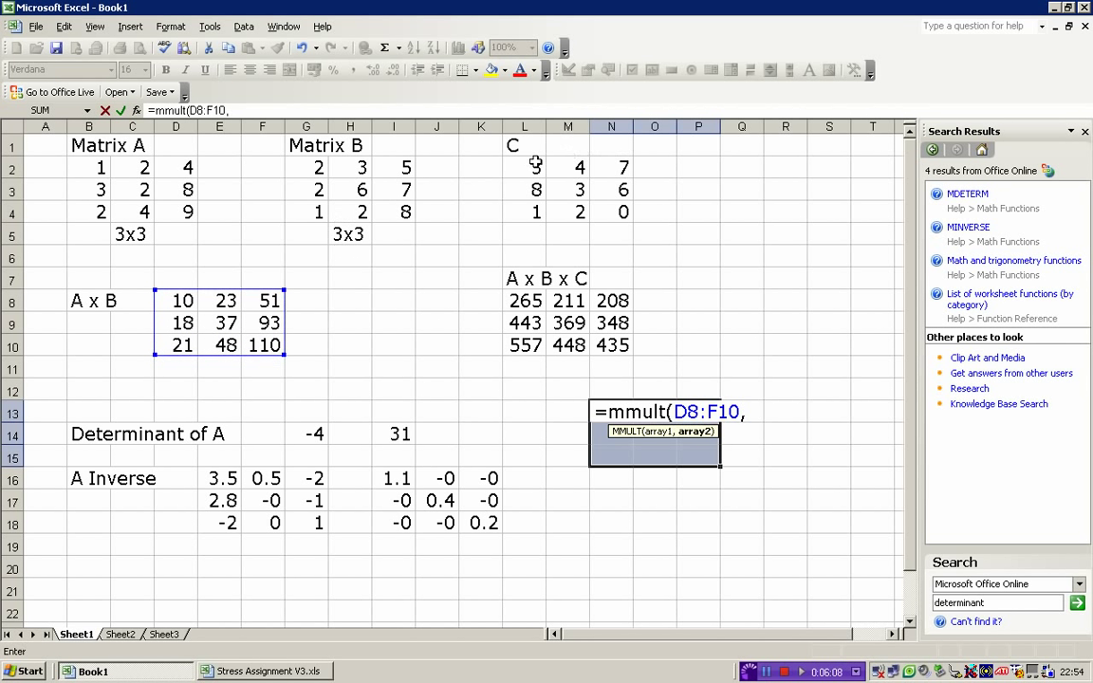
pyautogui.moveTo(534, 167); pyautogui.dragTo(617, 214)
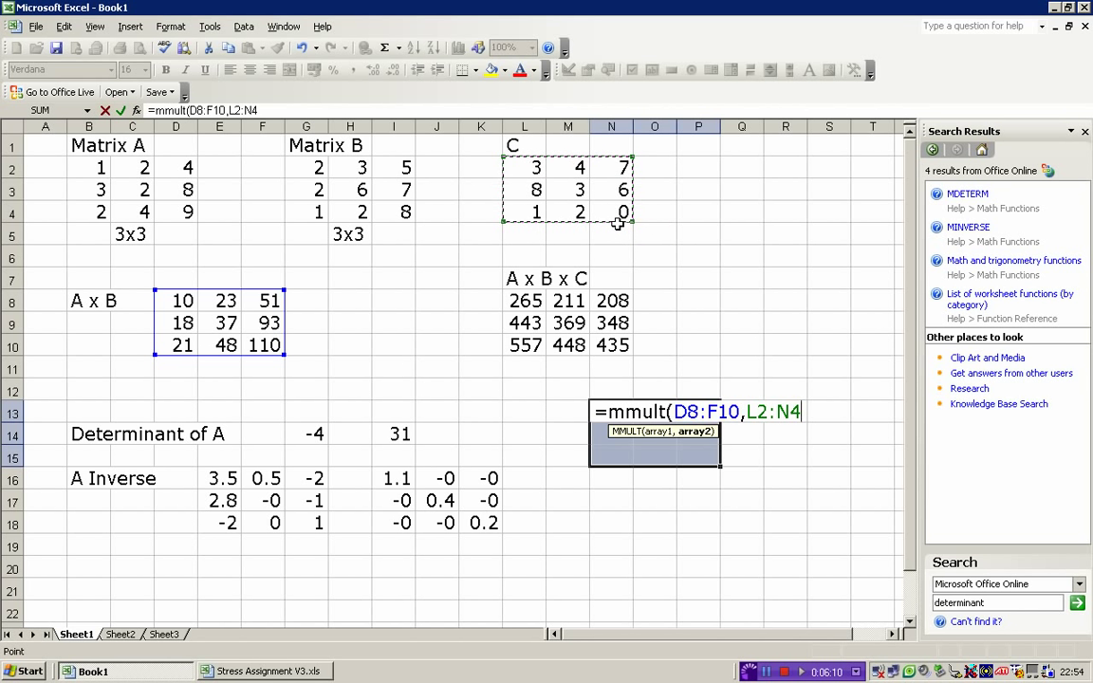
pyautogui.write(')')
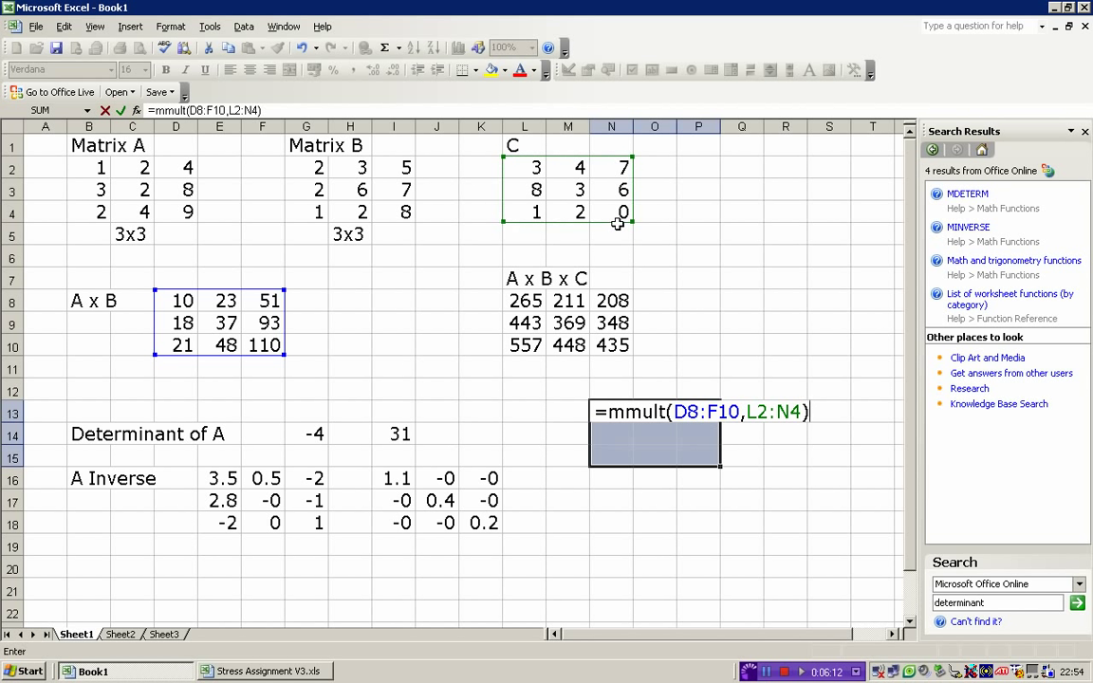
pyautogui.hotkey('ctrl', 'shift', 'Return')
# Compare the check values 265, 211, 208 / 443, 369, 348 / 557, 448, 435 against L8:N10.
pyautogui.press('Left')
pyautogui.press('Up')
pyautogui.press('Up')
pyautogui.press('Up')
pyautogui.press('Left')
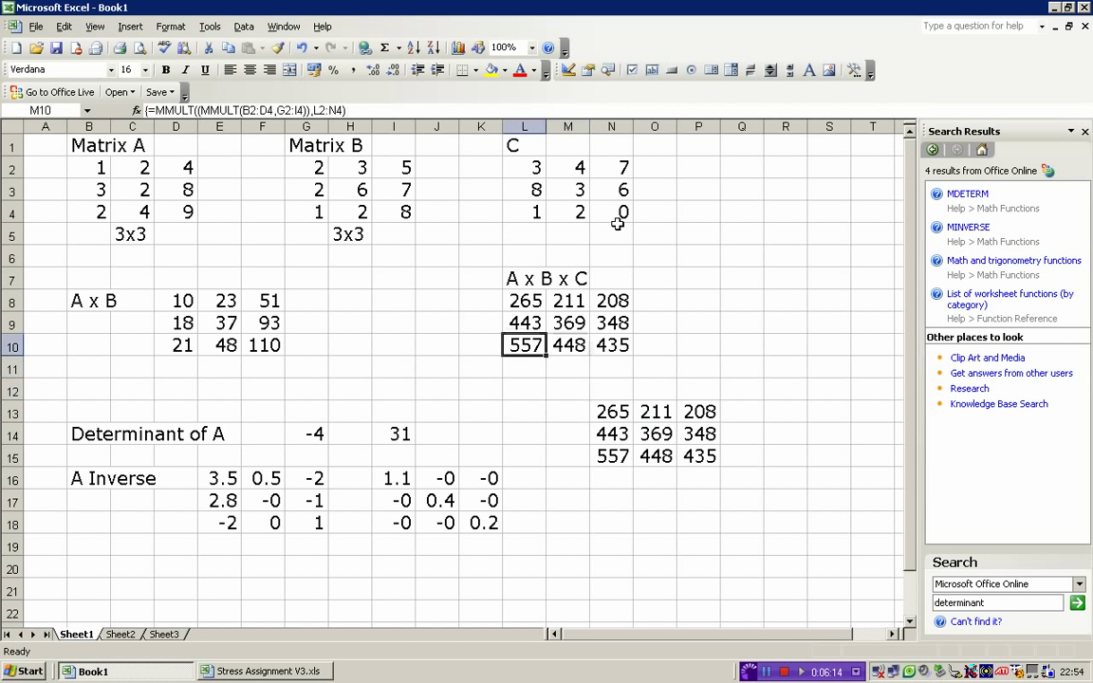
pyautogui.press('Up')
pyautogui.press('Up')
pyautogui.press('Right')
pyautogui.press('Down')
pyautogui.press('Down')
pyautogui.press('Right')
pyautogui.press('Down')
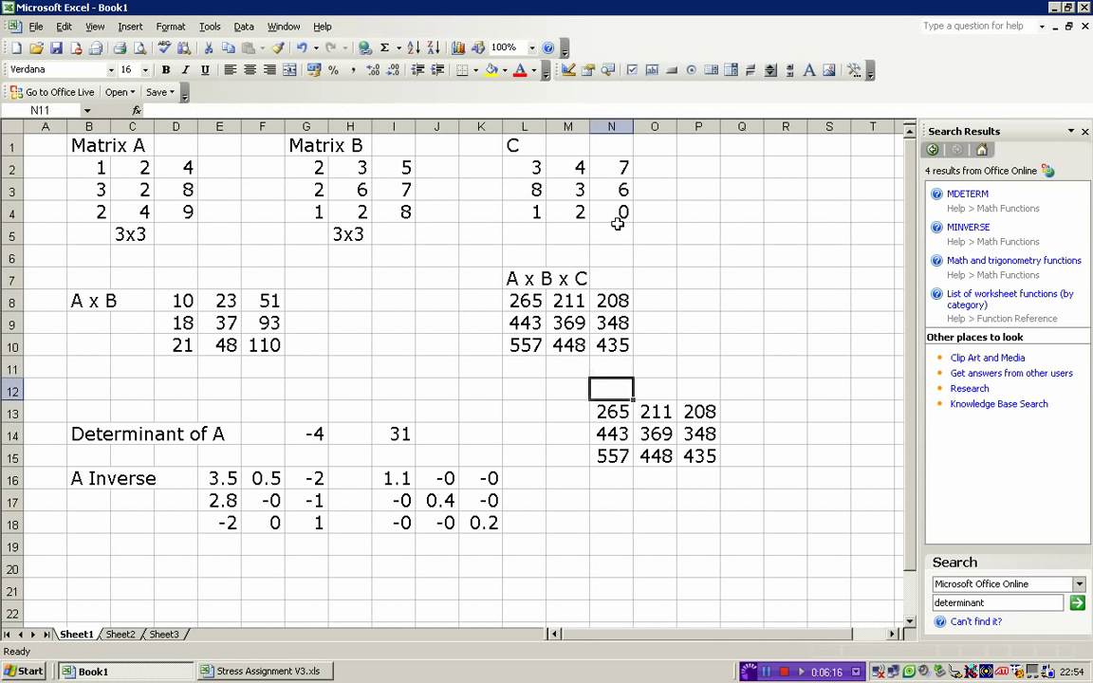